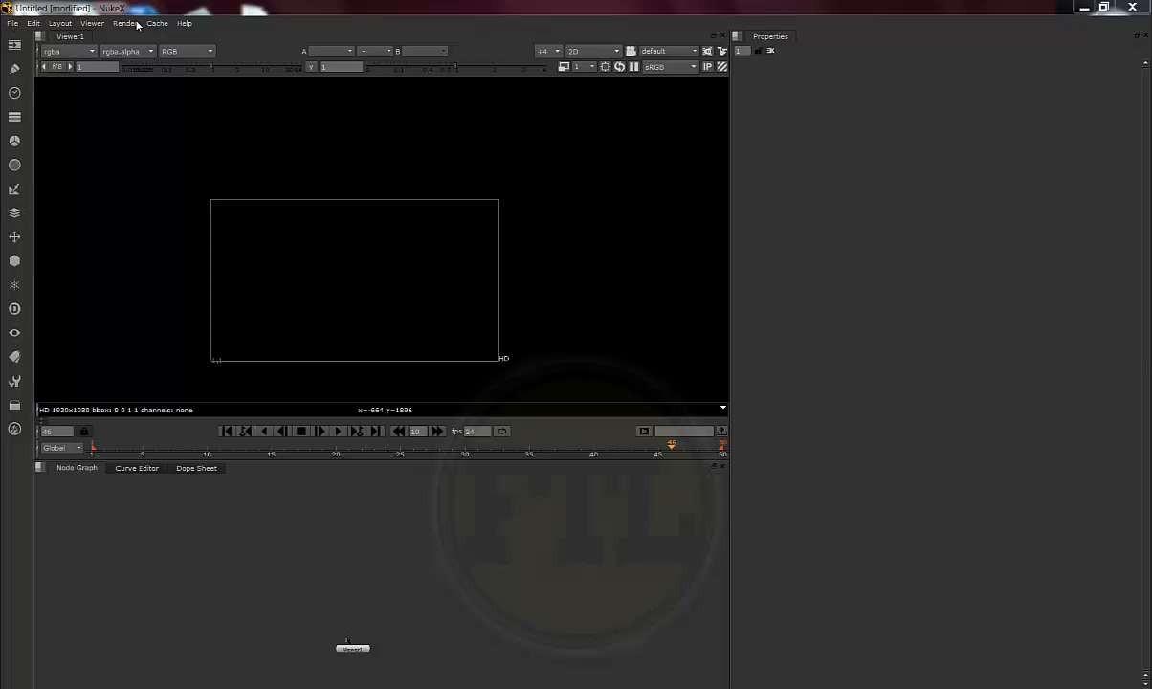
Step: Look over the available file, edit, layout, viewer and help commands
{"action": "left_click", "coordinate": [12, 23]}
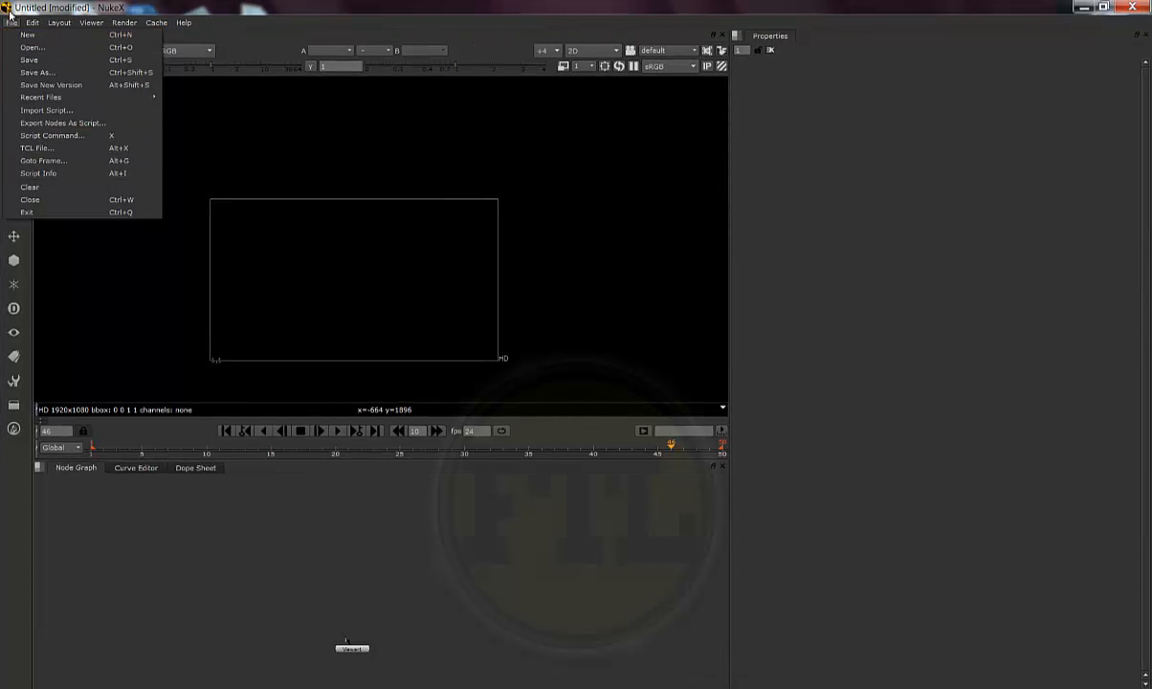
{"action": "left_click", "coordinate": [31, 22]}
{"action": "left_click", "coordinate": [58, 23]}
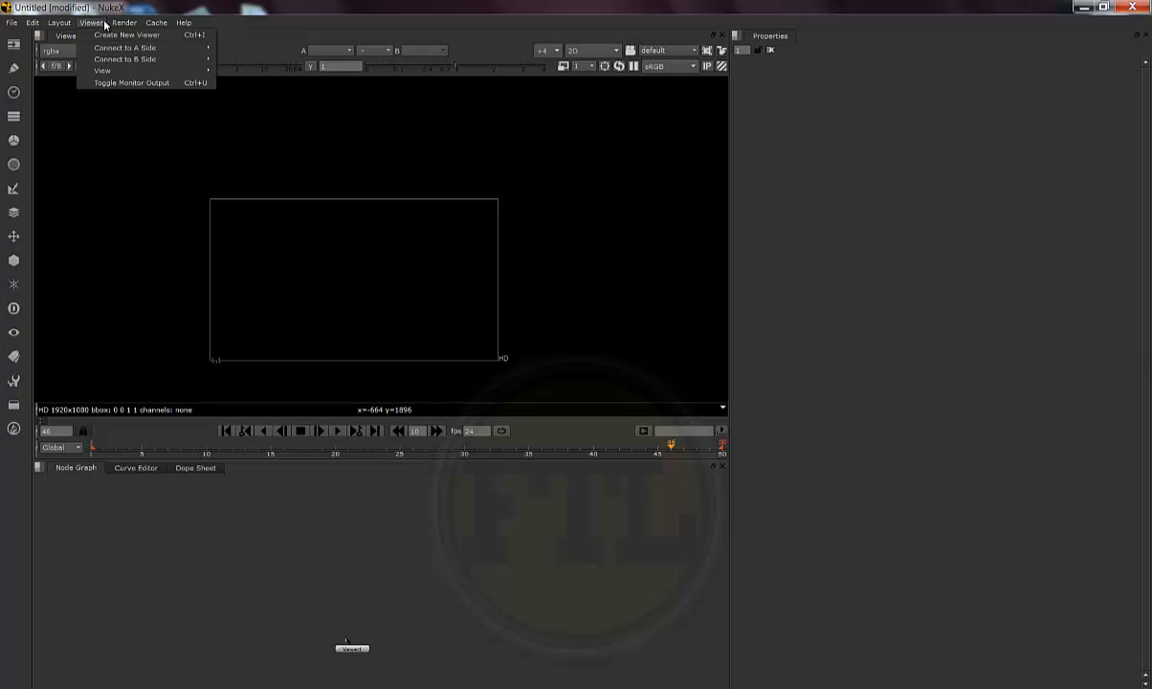
{"action": "left_click", "coordinate": [180, 23]}
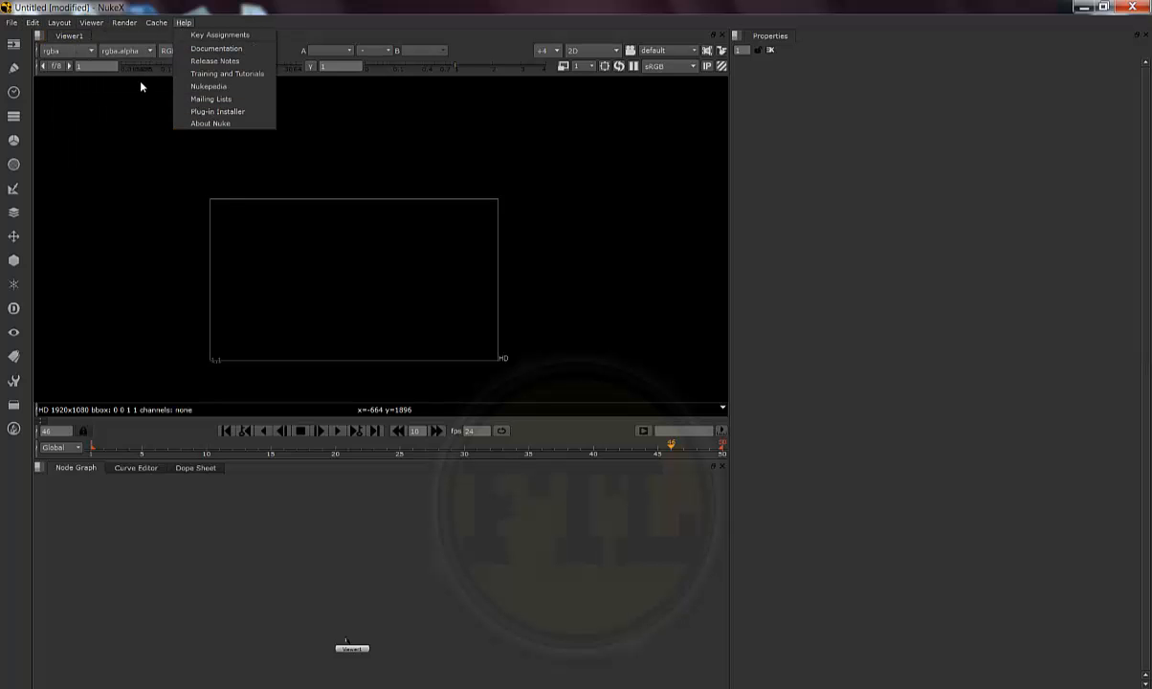
{"action": "left_click", "coordinate": [11, 23]}
{"action": "left_click", "coordinate": [11, 23]}
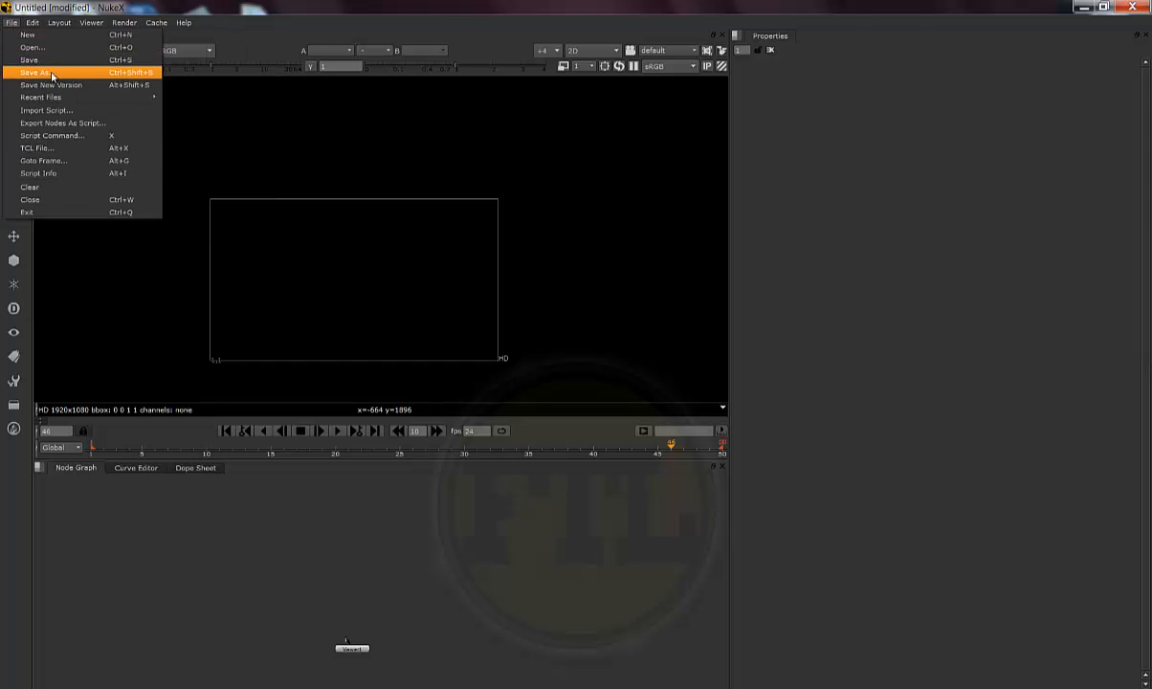
{"action": "mouse_move", "coordinate": [33, 22]}
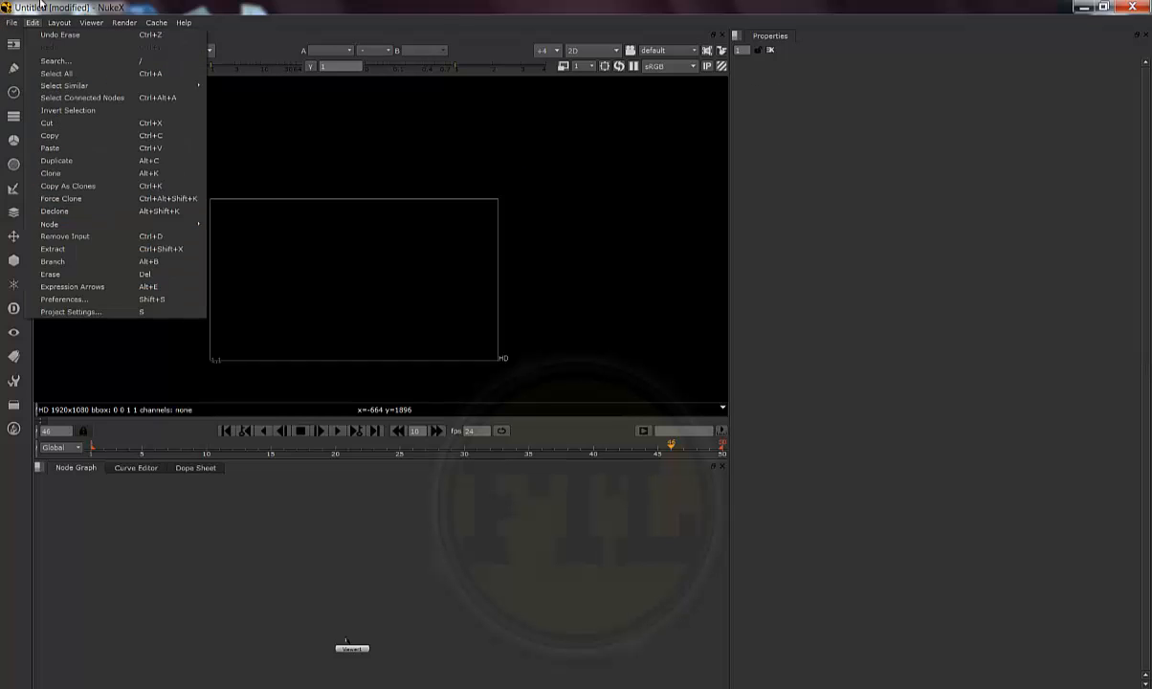
{"action": "mouse_move", "coordinate": [73, 88]}
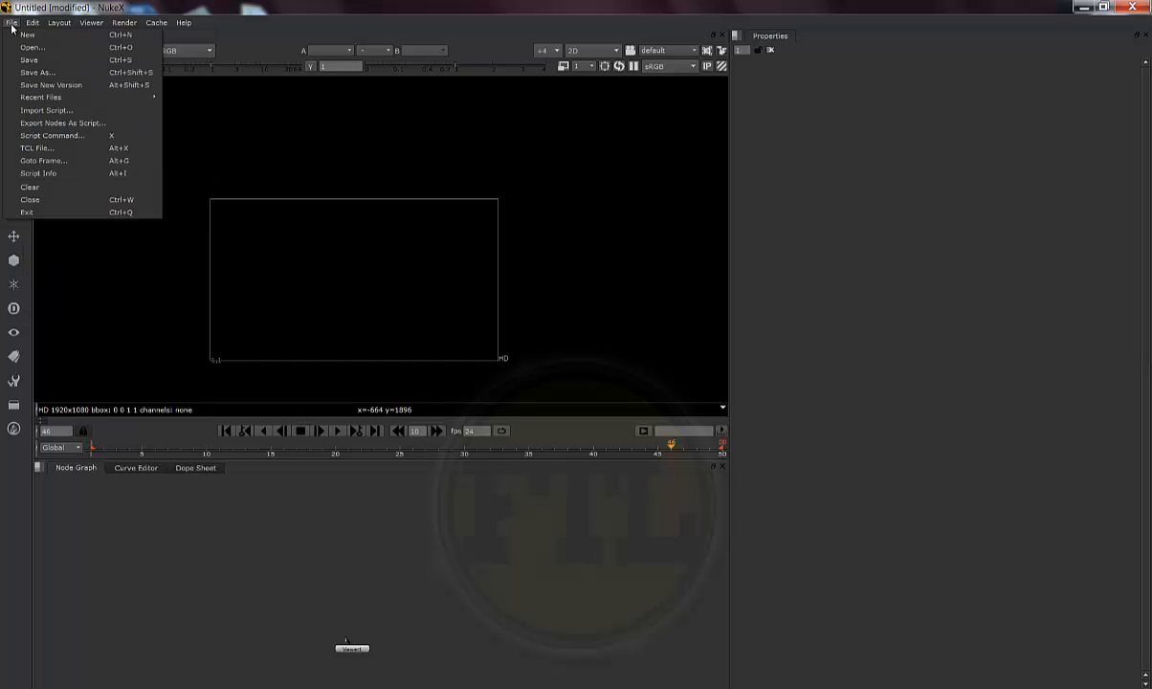
{"action": "mouse_move", "coordinate": [91, 22]}
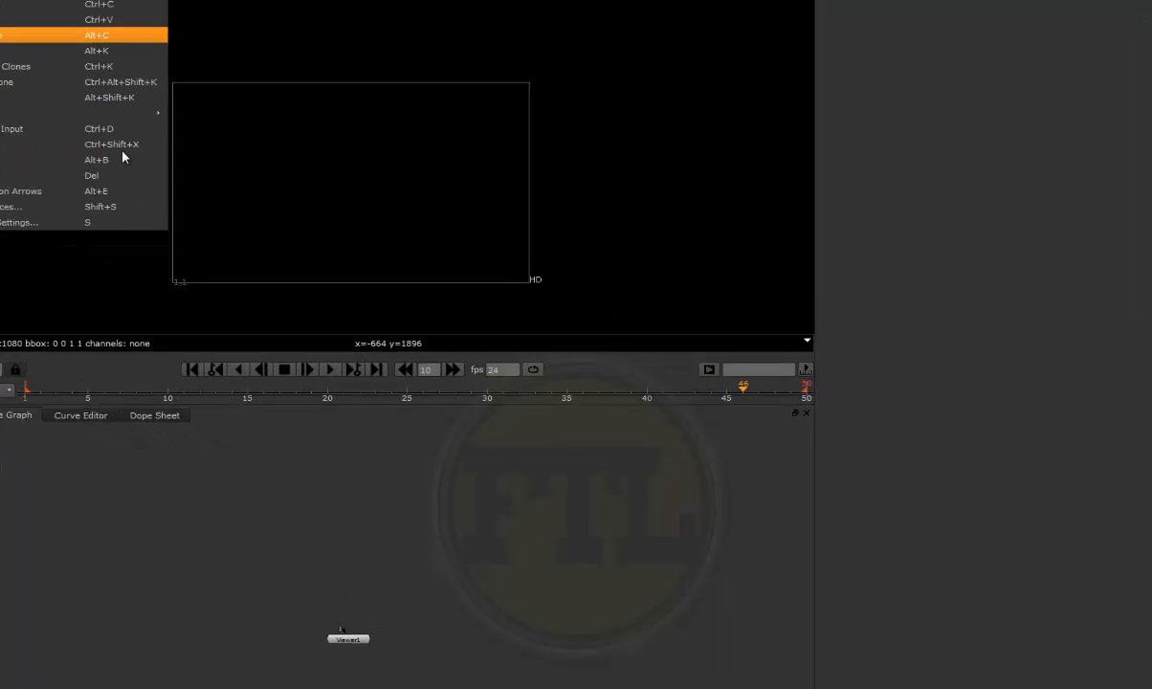
{"action": "left_click", "coordinate": [131, 607]}
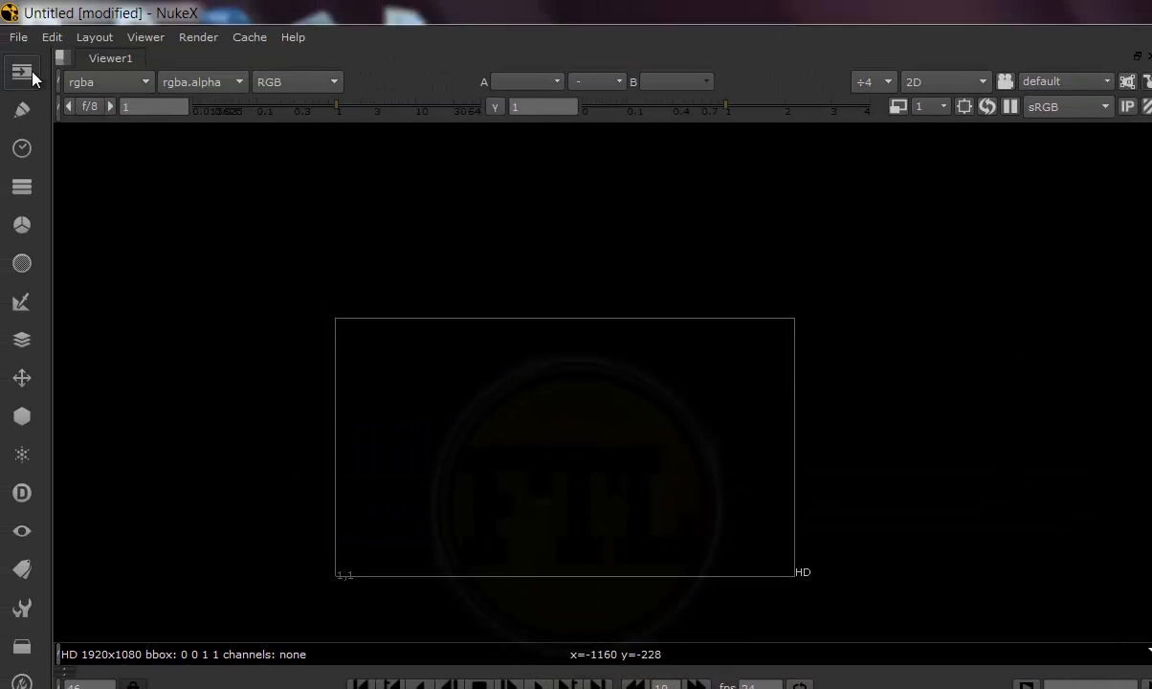
Step: Examine the nodes available in the image, draw, time and channel categories, from Read and Write to Roto and Shuffle
{"action": "left_click", "coordinate": [21, 71]}
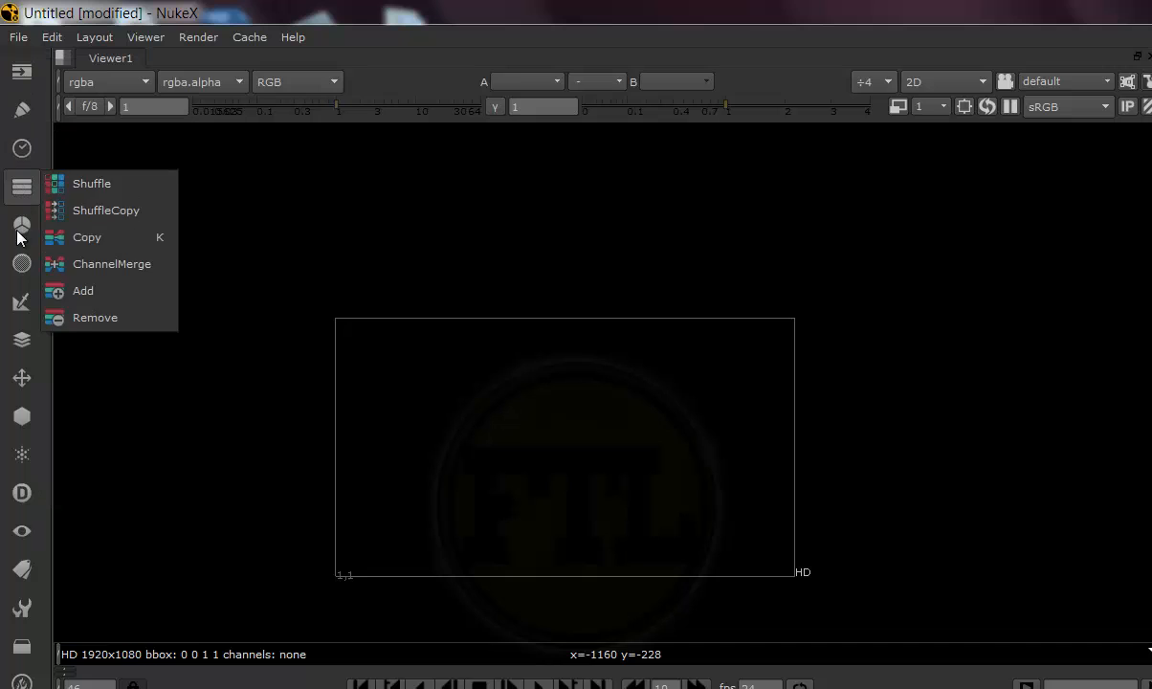
{"action": "left_click", "coordinate": [17, 73]}
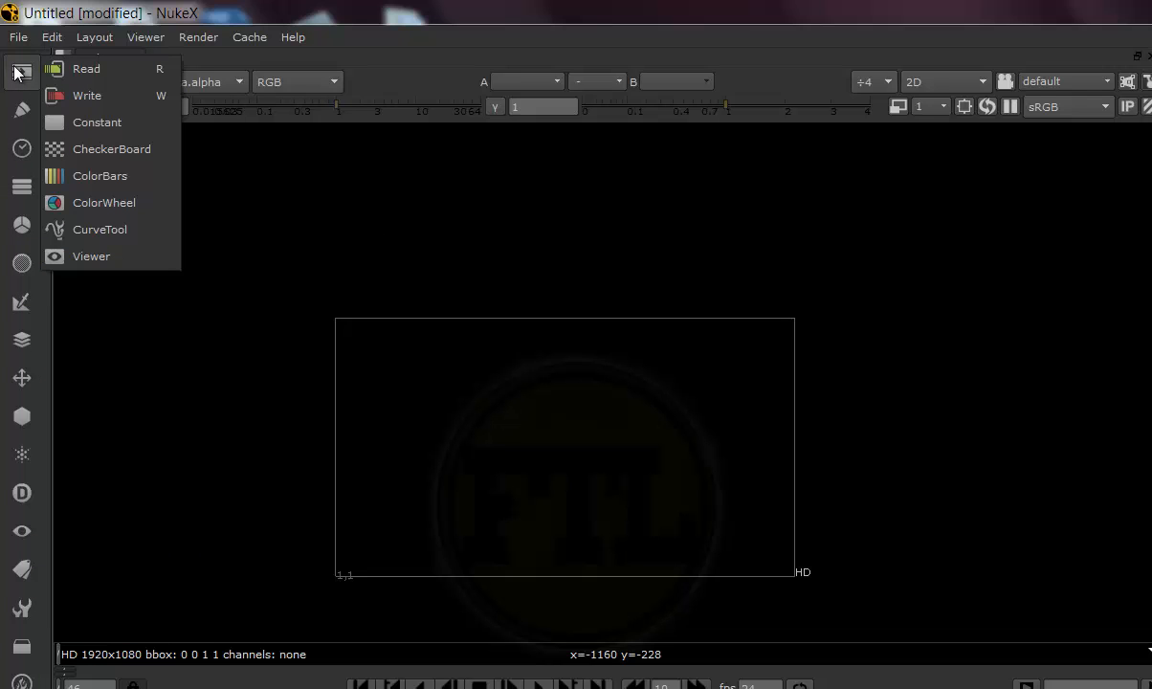
{"action": "left_click", "coordinate": [178, 465]}
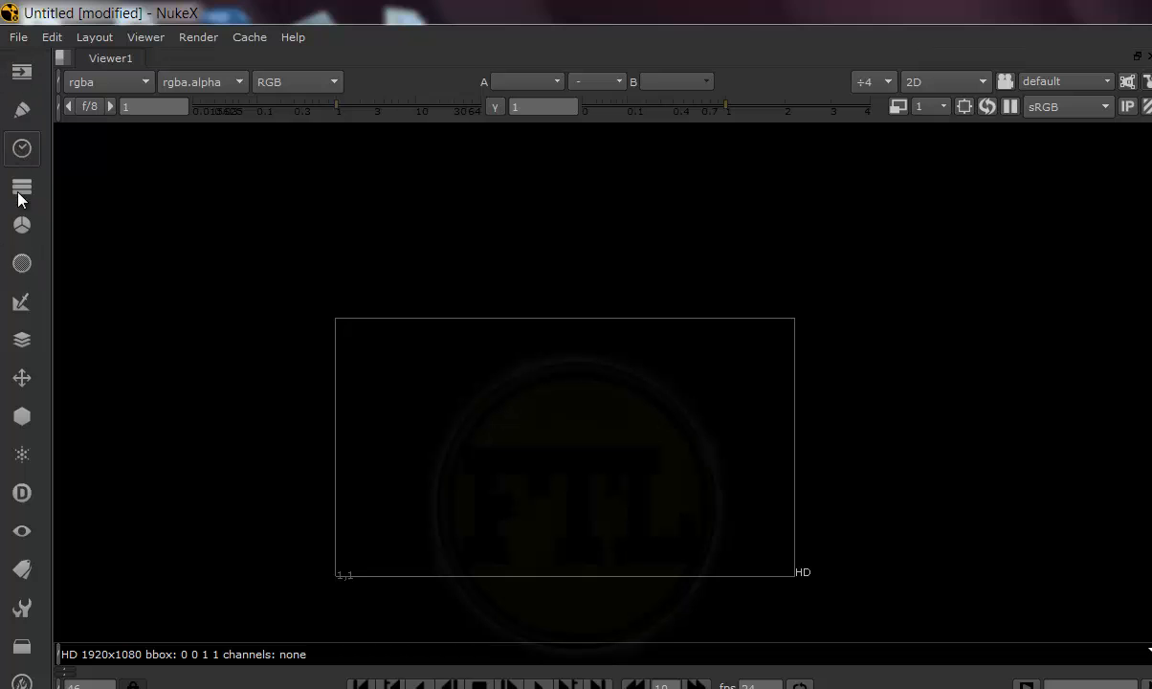
{"action": "left_click", "coordinate": [28, 72]}
{"action": "left_click", "coordinate": [21, 109]}
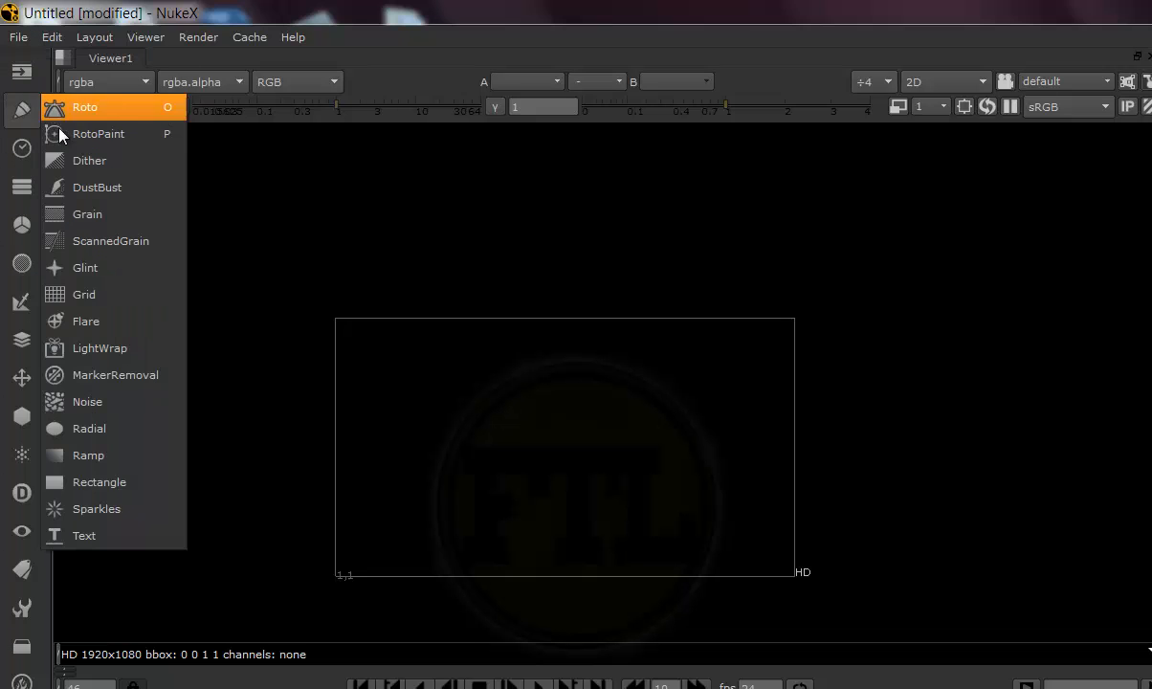
{"action": "left_click", "coordinate": [266, 238]}
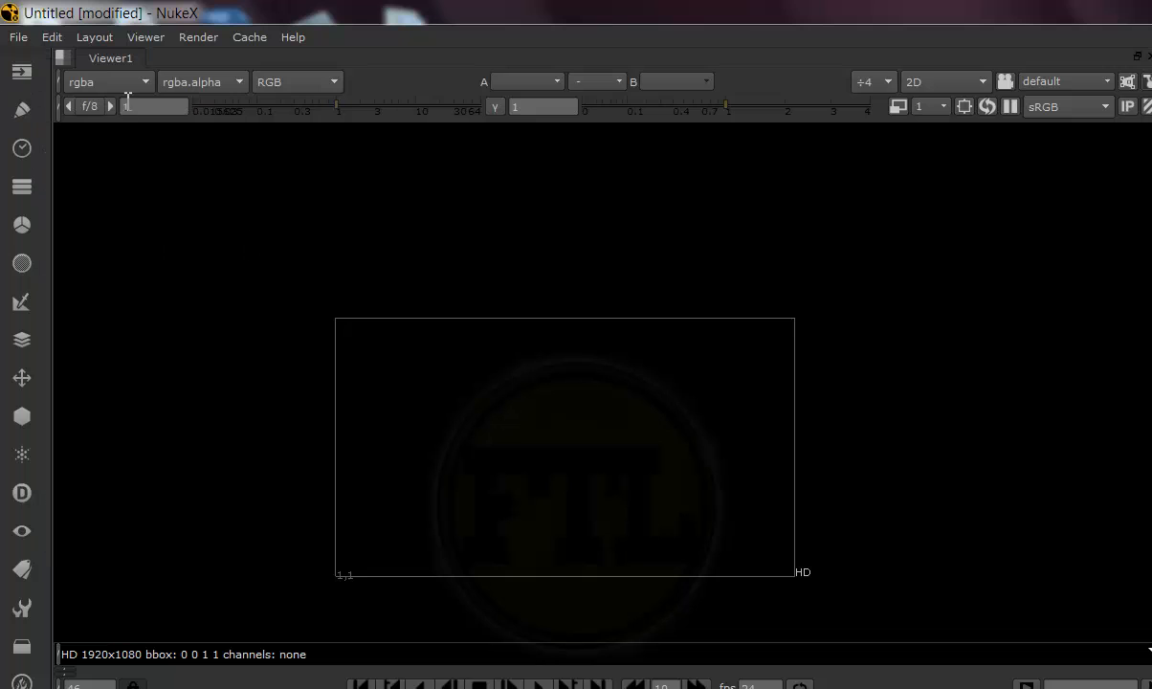
{"action": "left_click", "coordinate": [22, 149]}
{"action": "left_click", "coordinate": [21, 109]}
{"action": "left_click", "coordinate": [21, 71]}
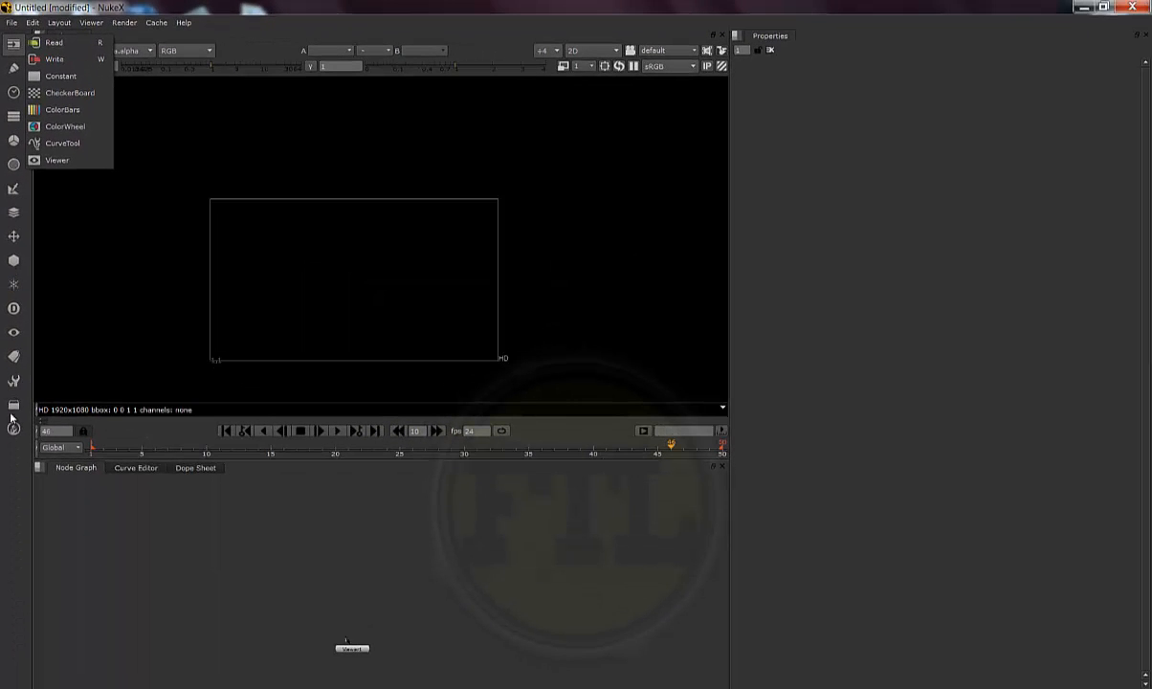
{"action": "left_click", "coordinate": [14, 332]}
{"action": "left_click", "coordinate": [12, 43]}
{"action": "left_click", "coordinate": [169, 221]}
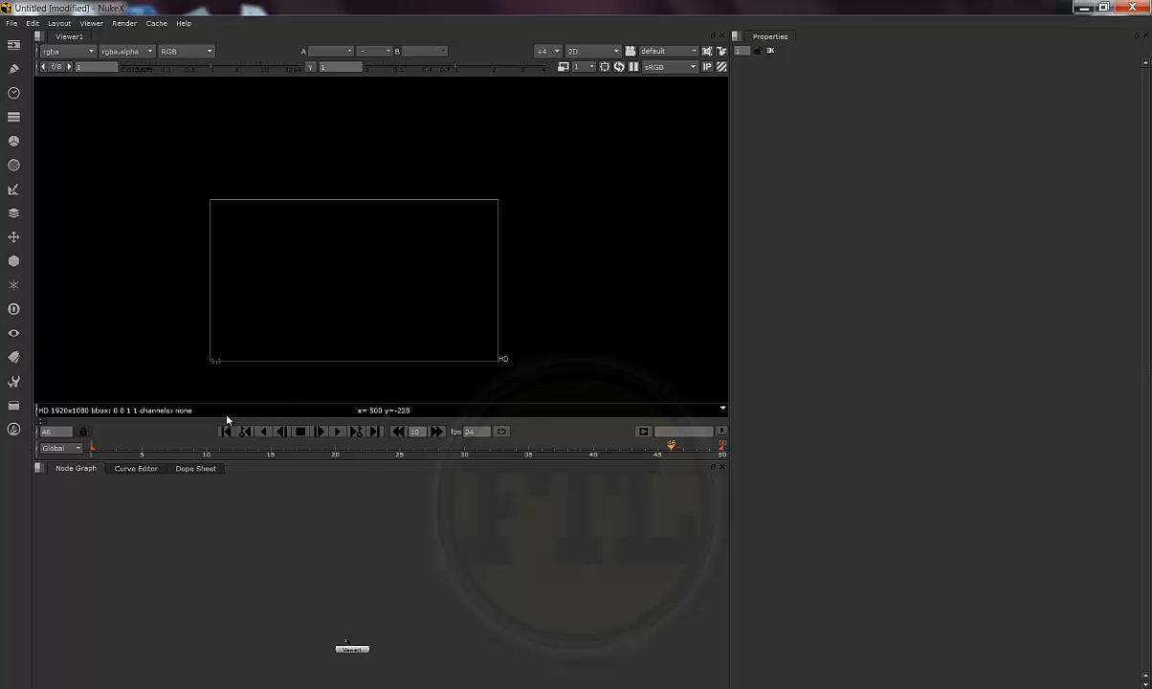
Step: Examine the nodes available in the color, transform and 3D categories
{"action": "left_click", "coordinate": [13, 141]}
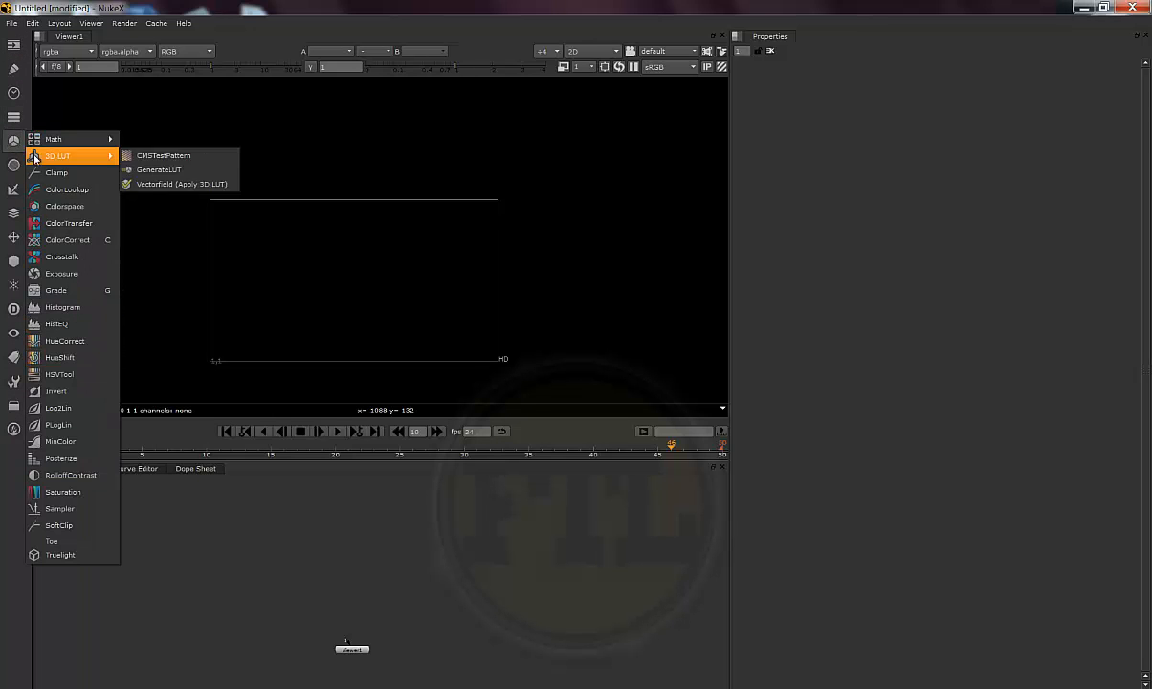
{"action": "left_click", "coordinate": [16, 236]}
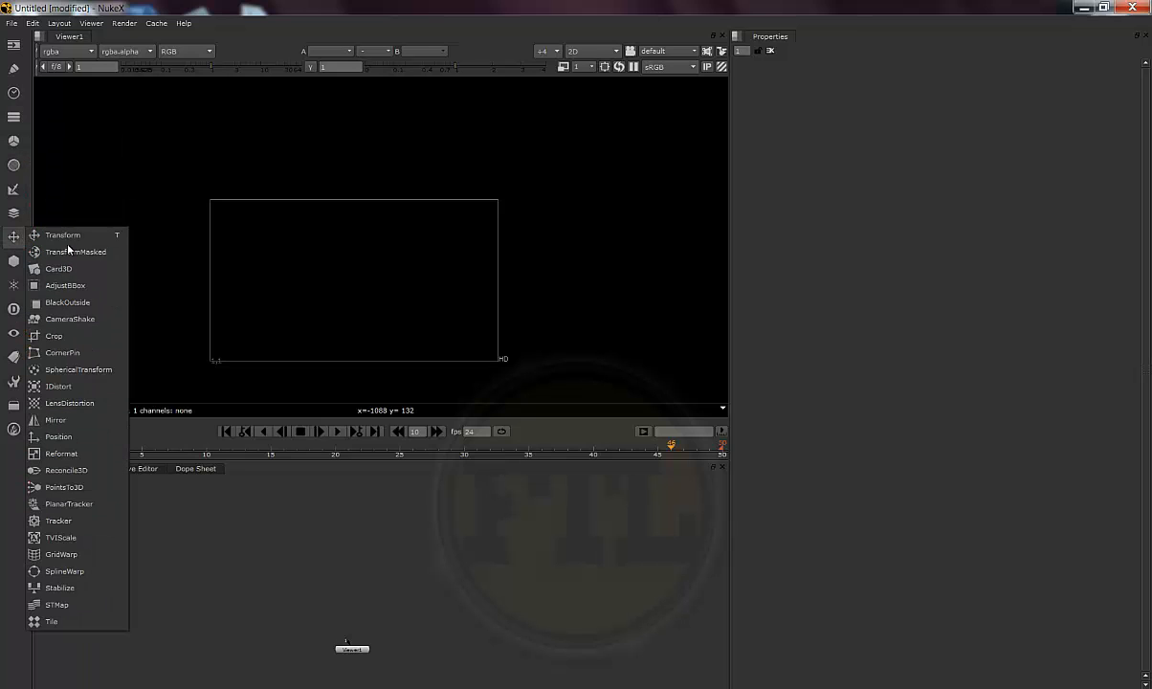
{"action": "left_click", "coordinate": [13, 260]}
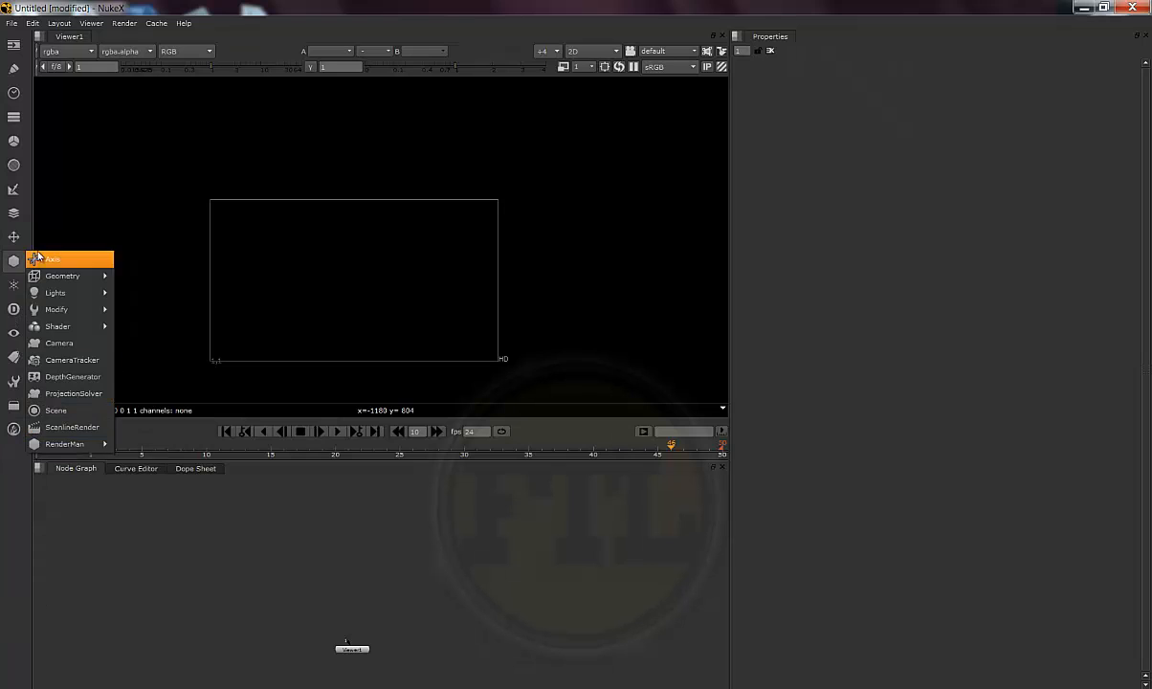
{"action": "left_click", "coordinate": [14, 240]}
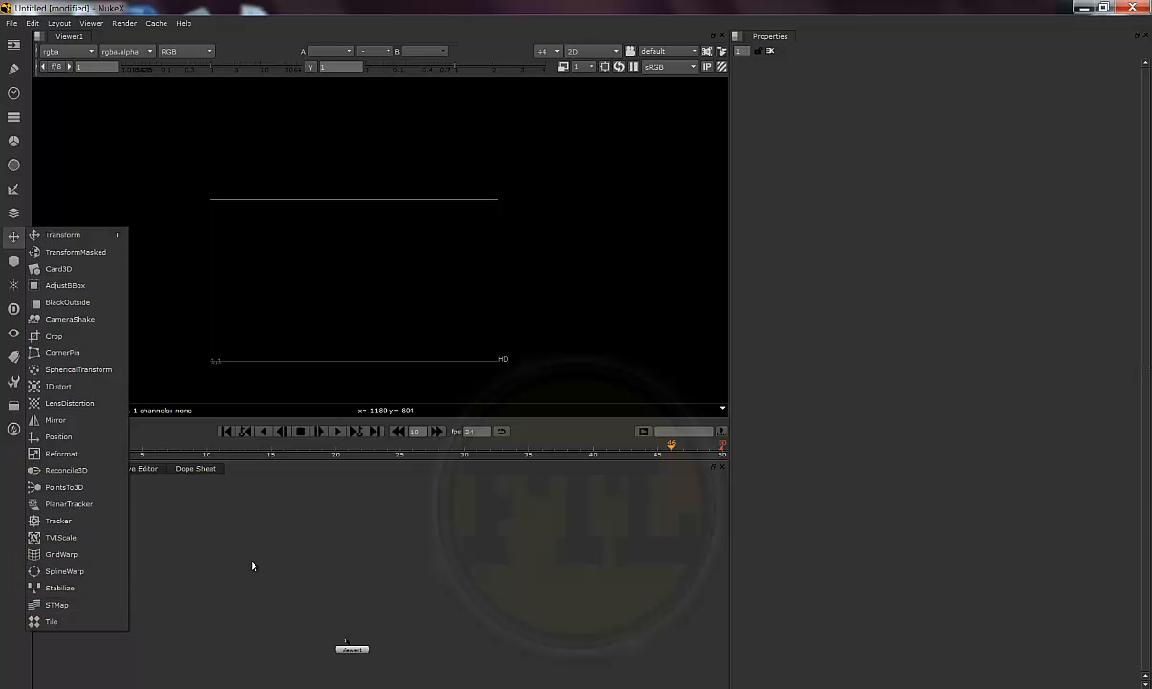
{"action": "left_click", "coordinate": [156, 256]}
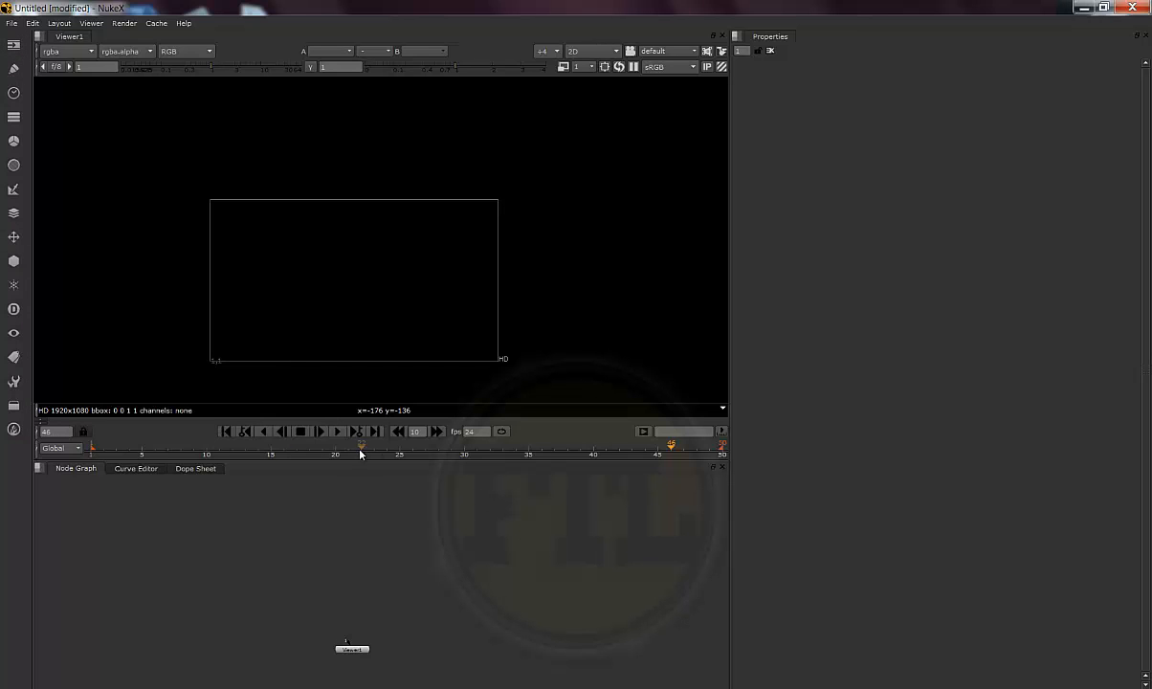
Step: Switch the timeline's frame range to Custom and scrub the playhead toward the start
{"action": "key", "text": "l"}
{"action": "left_click", "coordinate": [74, 448]}
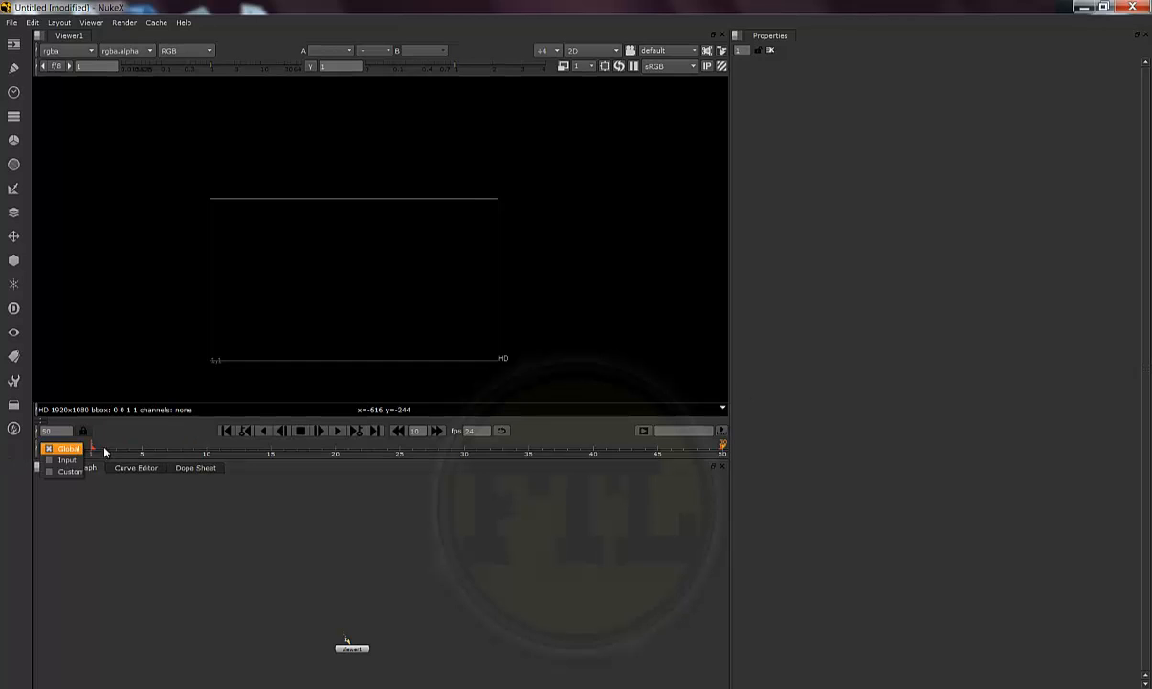
{"action": "left_click", "coordinate": [69, 471]}
{"action": "left_click", "coordinate": [59, 448]}
{"action": "left_click", "coordinate": [73, 457]}
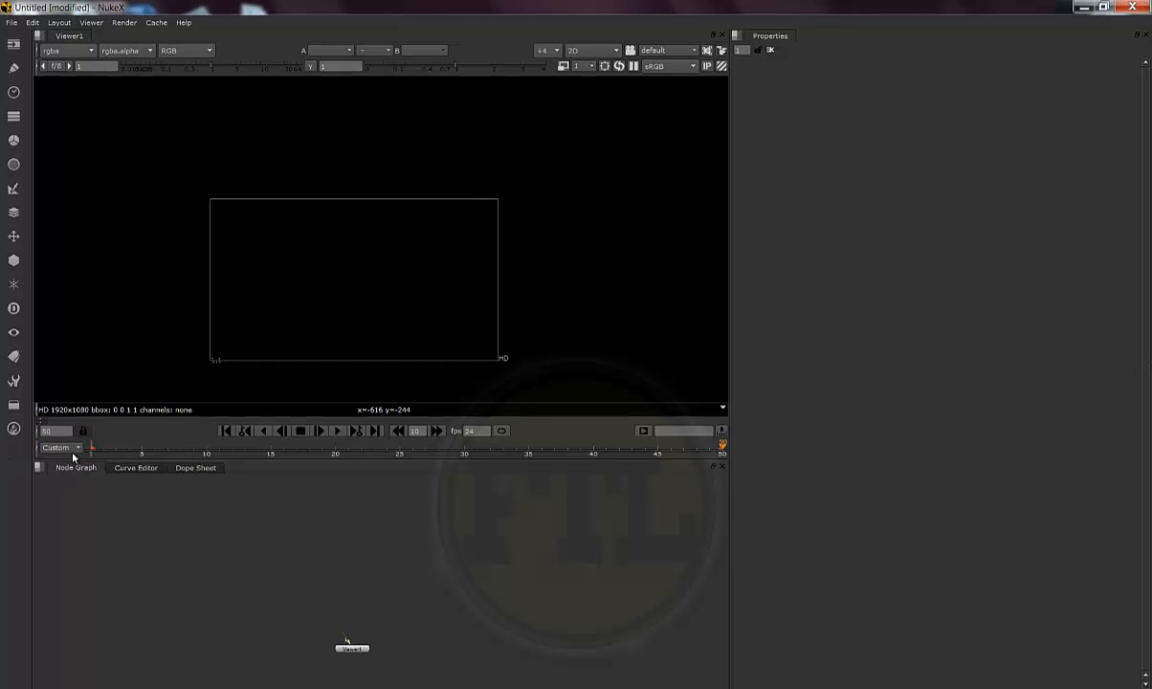
{"action": "left_click", "coordinate": [206, 452]}
{"action": "left_click", "coordinate": [93, 449]}
{"action": "left_click_drag", "start_coordinate": [97, 450], "coordinate": [0, 453]}
Step: Return the timeline's frame range to Global and scrub the playhead across the frames
{"action": "left_click", "coordinate": [61, 447]}
{"action": "left_click", "coordinate": [60, 435]}
{"action": "left_click_drag", "start_coordinate": [108, 450], "coordinate": [760, 454]}
{"action": "left_click_drag", "start_coordinate": [195, 455], "coordinate": [88, 449]}
Step: Read in the image sequence Avatar 1080p####.jpg 1-50 from the avatar folder
{"action": "left_click", "coordinate": [12, 44]}
{"action": "left_click", "coordinate": [48, 43]}
{"action": "left_click", "coordinate": [175, 71]}
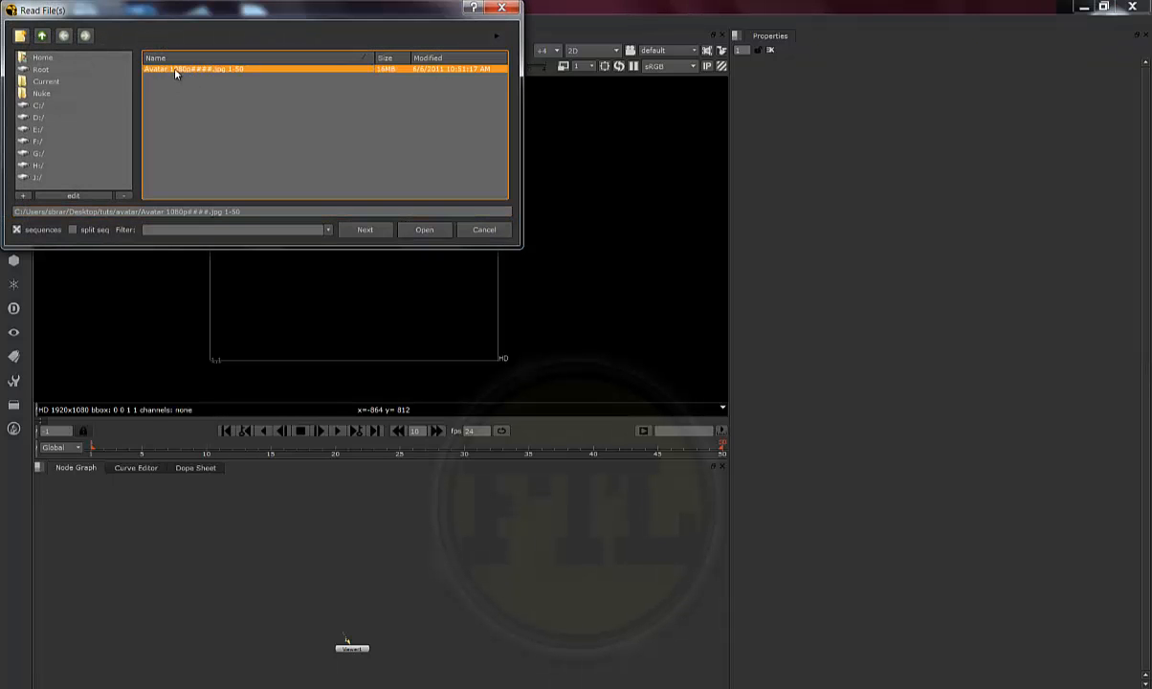
{"action": "left_click", "coordinate": [421, 230]}
Step: Position the Read node above the Viewer node and connect the Viewer to it
{"action": "left_click_drag", "start_coordinate": [412, 515], "coordinate": [358, 529]}
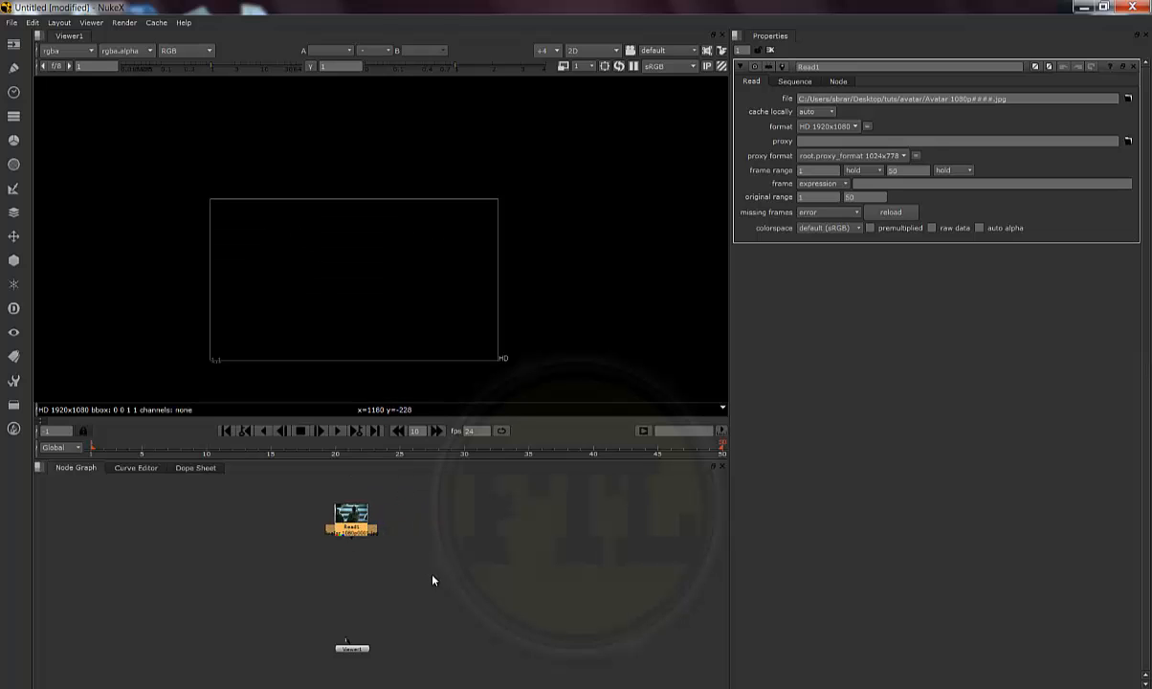
{"action": "left_click_drag", "start_coordinate": [349, 524], "coordinate": [348, 550]}
{"action": "left_click_drag", "start_coordinate": [346, 639], "coordinate": [350, 558]}
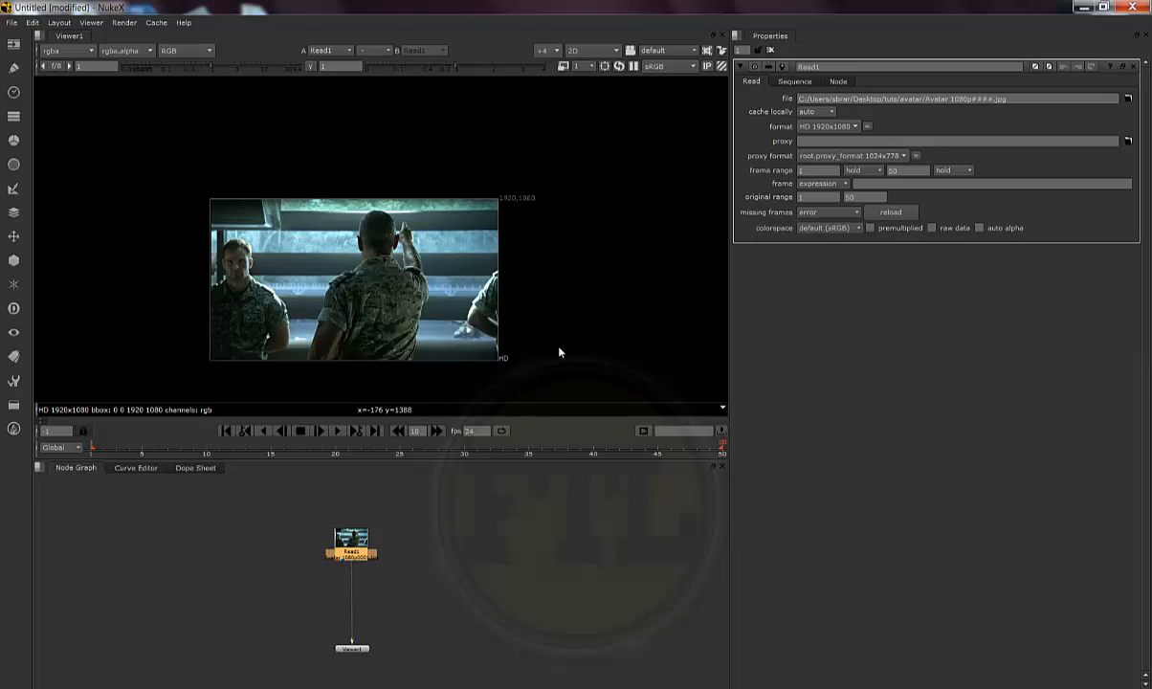
Step: Detach the Viewer from the Read node and reconnect the two through viewer input 1
{"action": "left_click_drag", "start_coordinate": [170, 437], "coordinate": [127, 416]}
{"action": "left_click_drag", "start_coordinate": [164, 460], "coordinate": [430, 433]}
{"action": "left_click_drag", "start_coordinate": [171, 426], "coordinate": [217, 429]}
{"action": "left_click", "coordinate": [295, 412]}
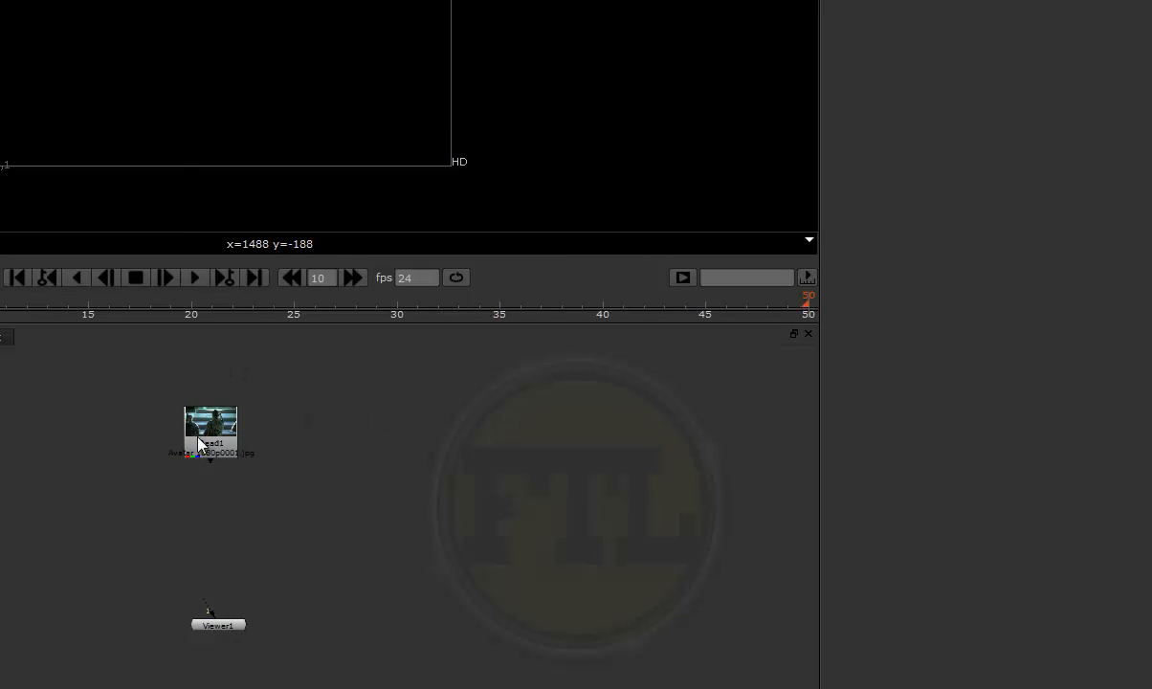
{"action": "left_click_drag", "start_coordinate": [59, 363], "coordinate": [372, 515]}
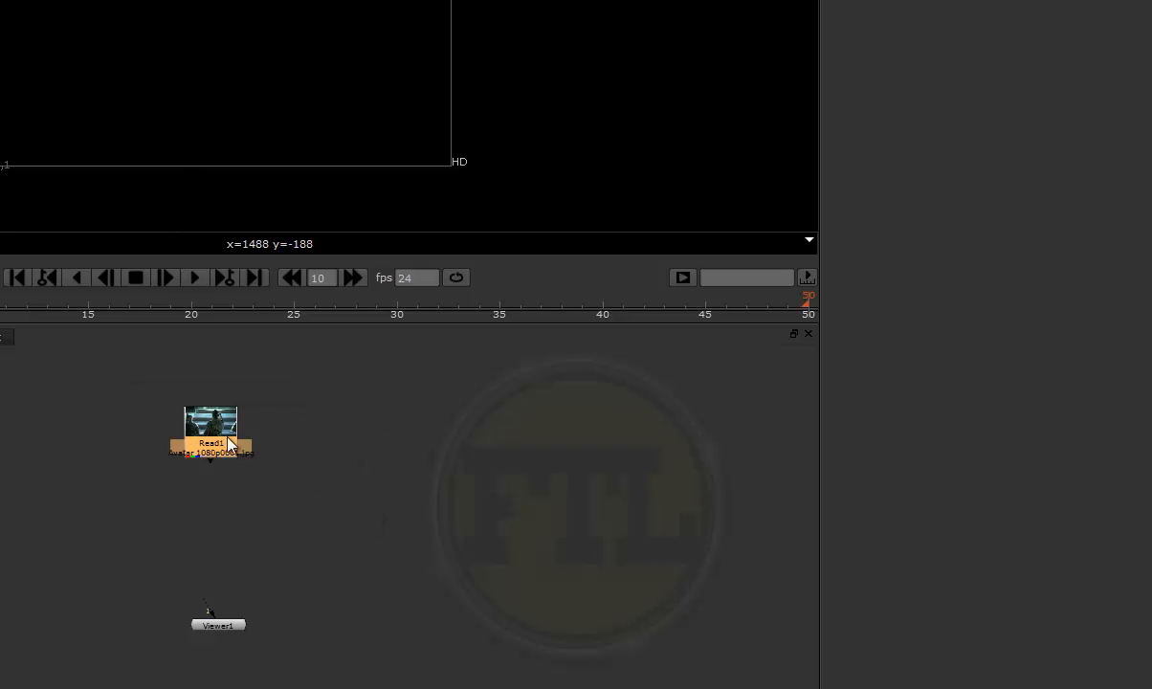
{"action": "key", "text": "1"}
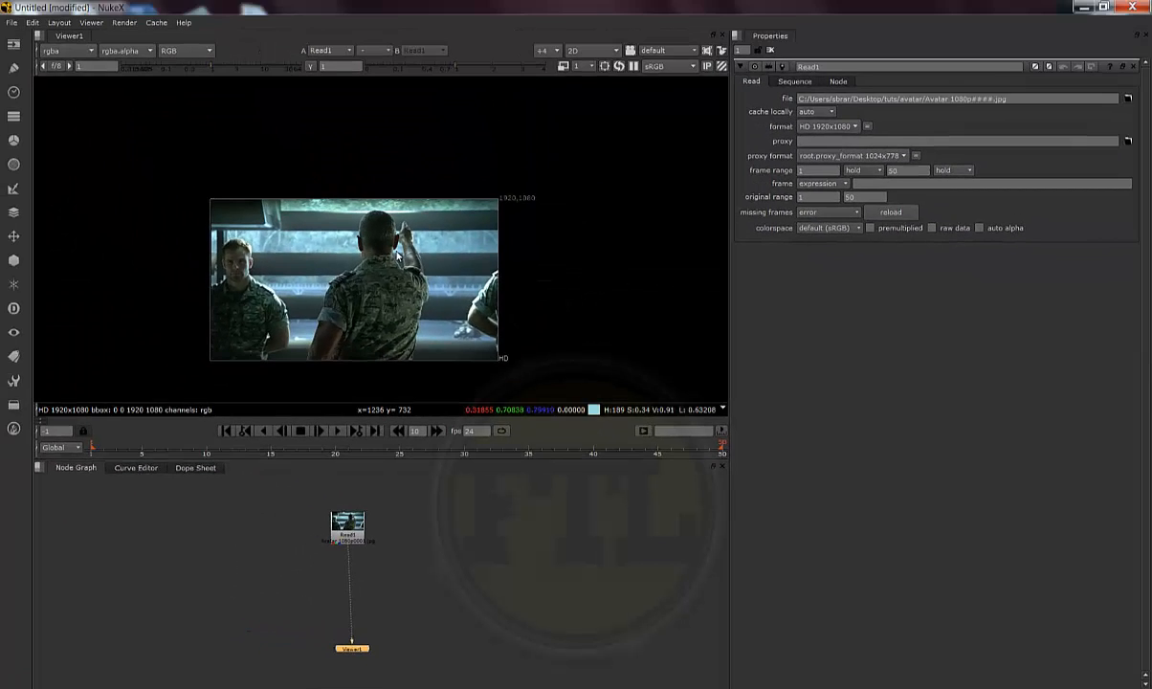
Step: Delete the Read node from the node graph
{"action": "left_click", "coordinate": [347, 532]}
{"action": "key", "text": "Delete"}
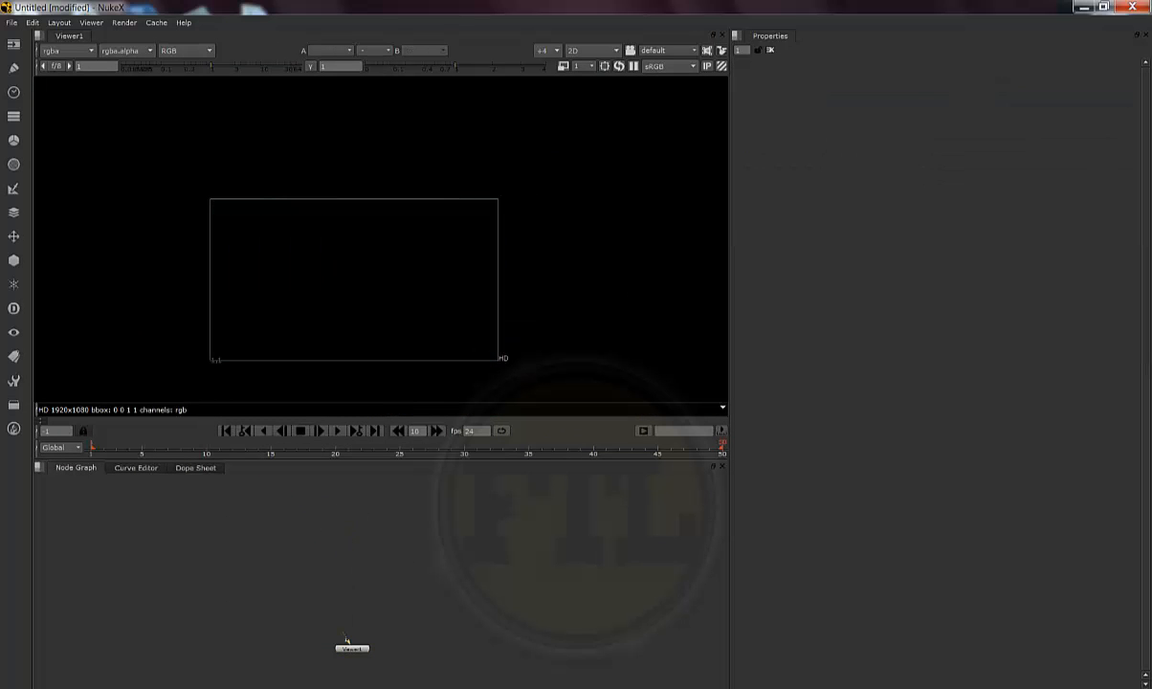
Step: Bring the avatar sequence folder from the Desktop's tuts folder in Windows Explorer into Nuke's node graph and show it in the Viewer
{"action": "key", "text": "super+e"}
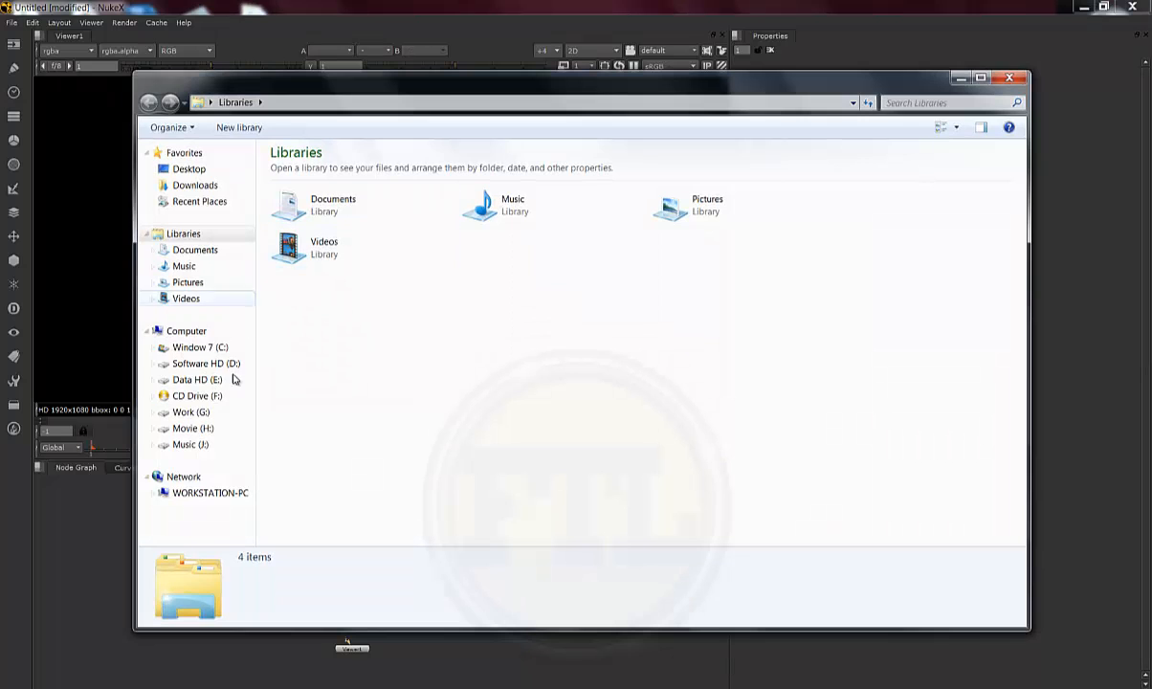
{"action": "left_click", "coordinate": [196, 170]}
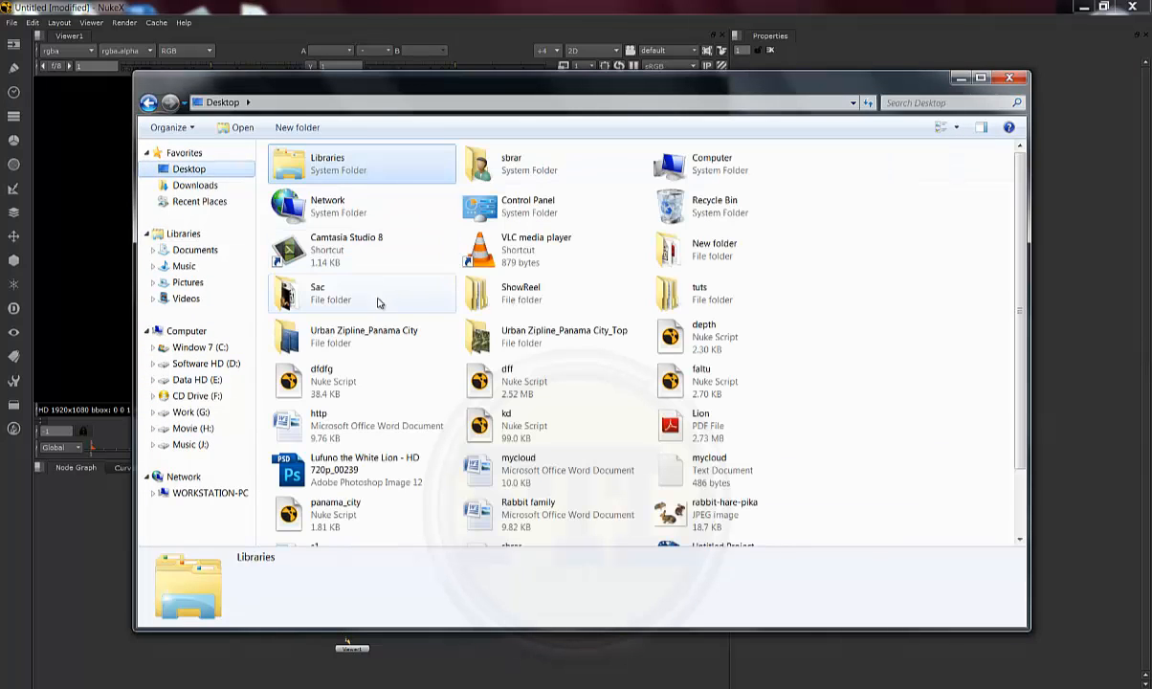
{"action": "double_click", "coordinate": [719, 296]}
{"action": "left_click", "coordinate": [306, 178]}
{"action": "double_click", "coordinate": [306, 178]}
{"action": "left_click_drag", "start_coordinate": [194, 100], "coordinate": [352, 549]}
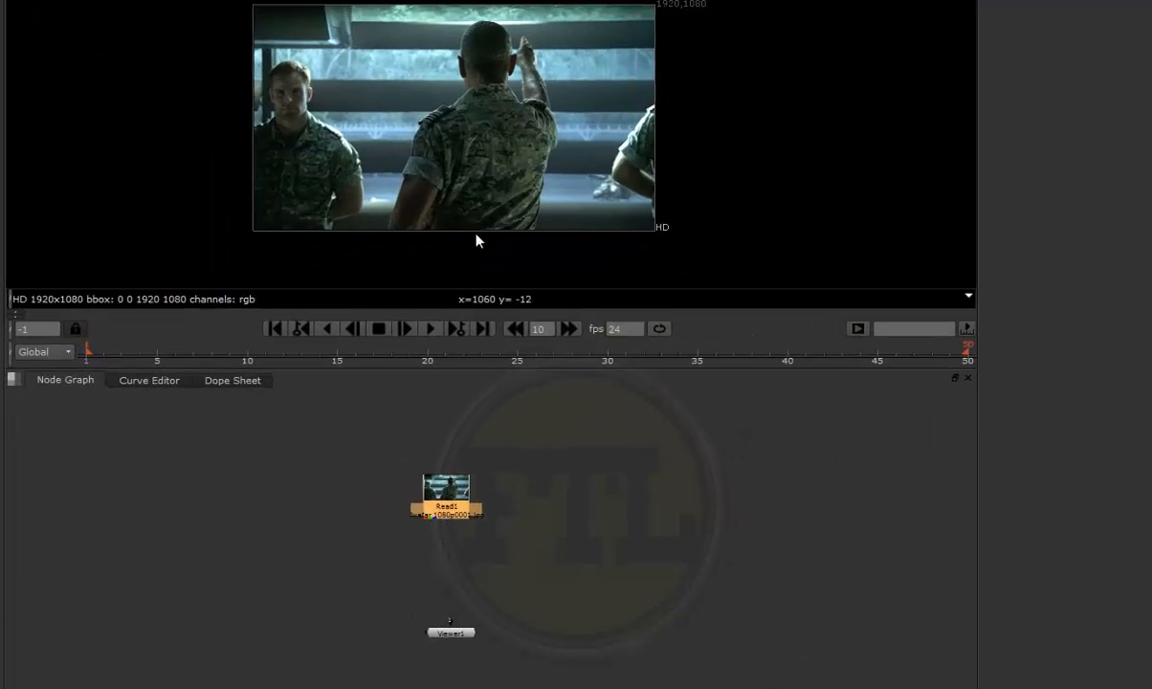
{"action": "left_click", "coordinate": [644, 536]}
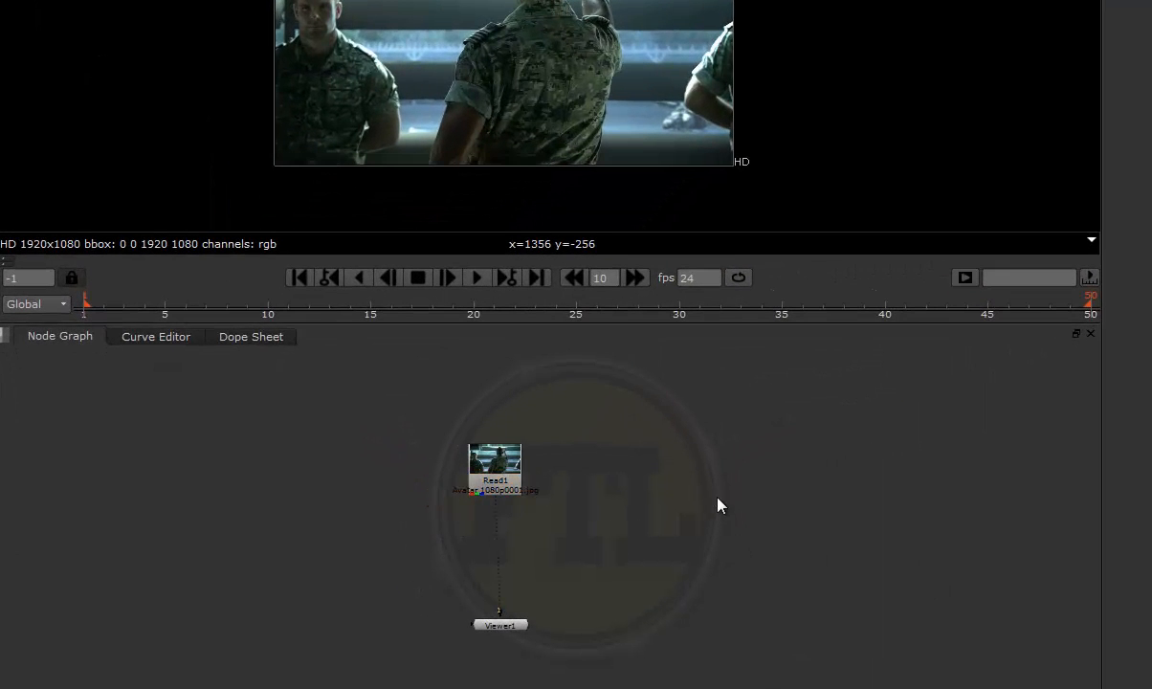
Step: Select the Read node and examine it in the Curve Editor and the Dope Sheet
{"action": "left_click", "coordinate": [490, 464]}
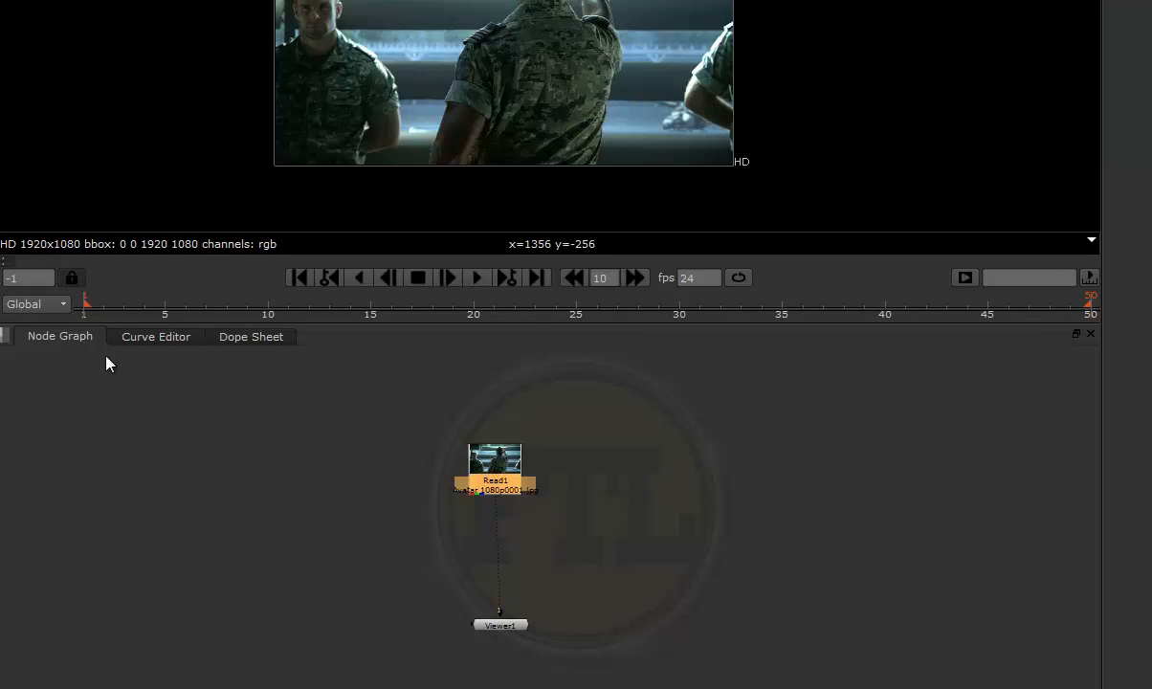
{"action": "left_click", "coordinate": [134, 339]}
{"action": "left_click", "coordinate": [251, 338]}
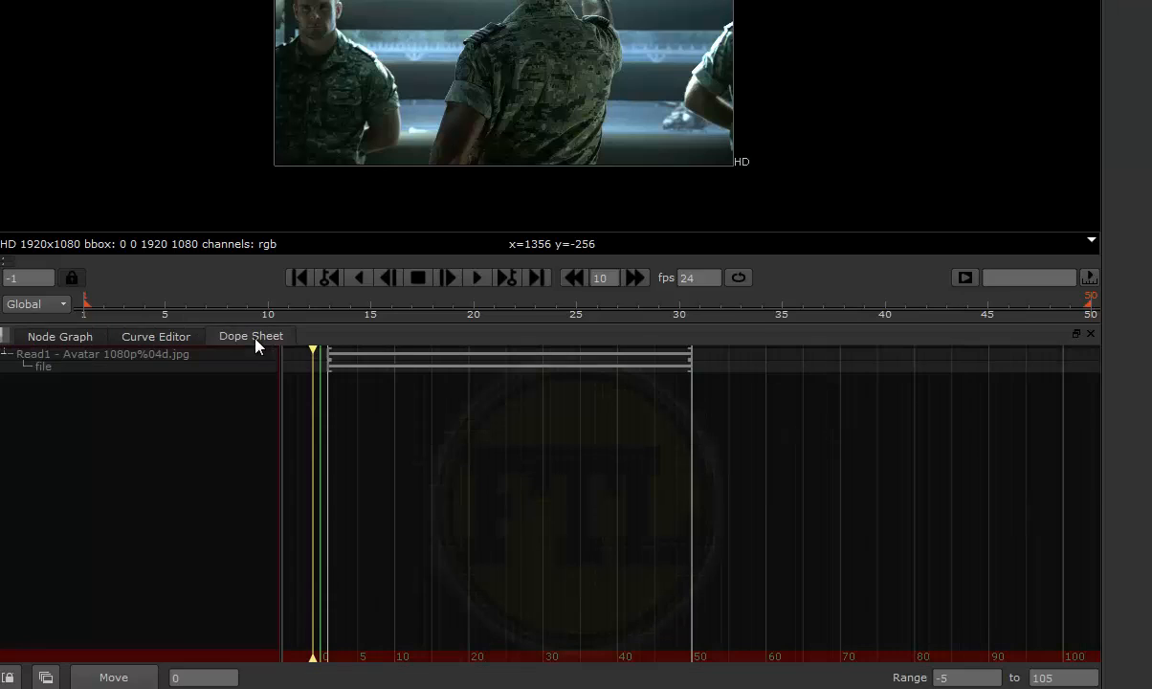
Step: Examine the Curve Editor's graph and align the Read node above the Viewer node in the Node Graph
{"action": "left_click", "coordinate": [67, 340]}
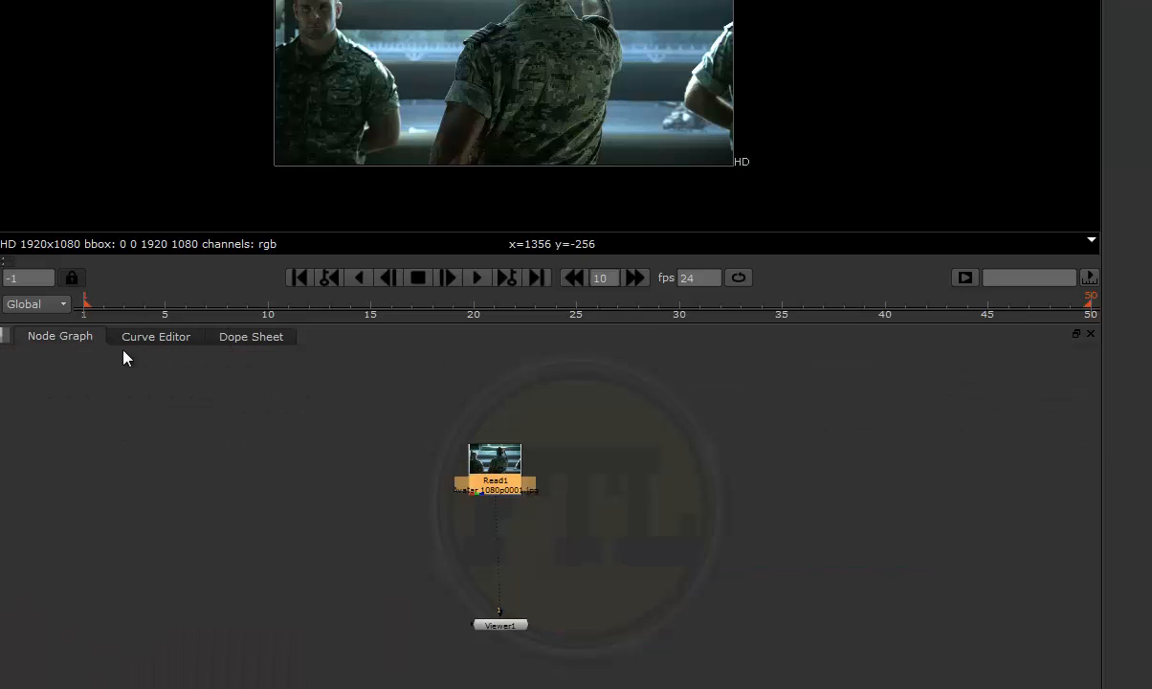
{"action": "left_click", "coordinate": [155, 337]}
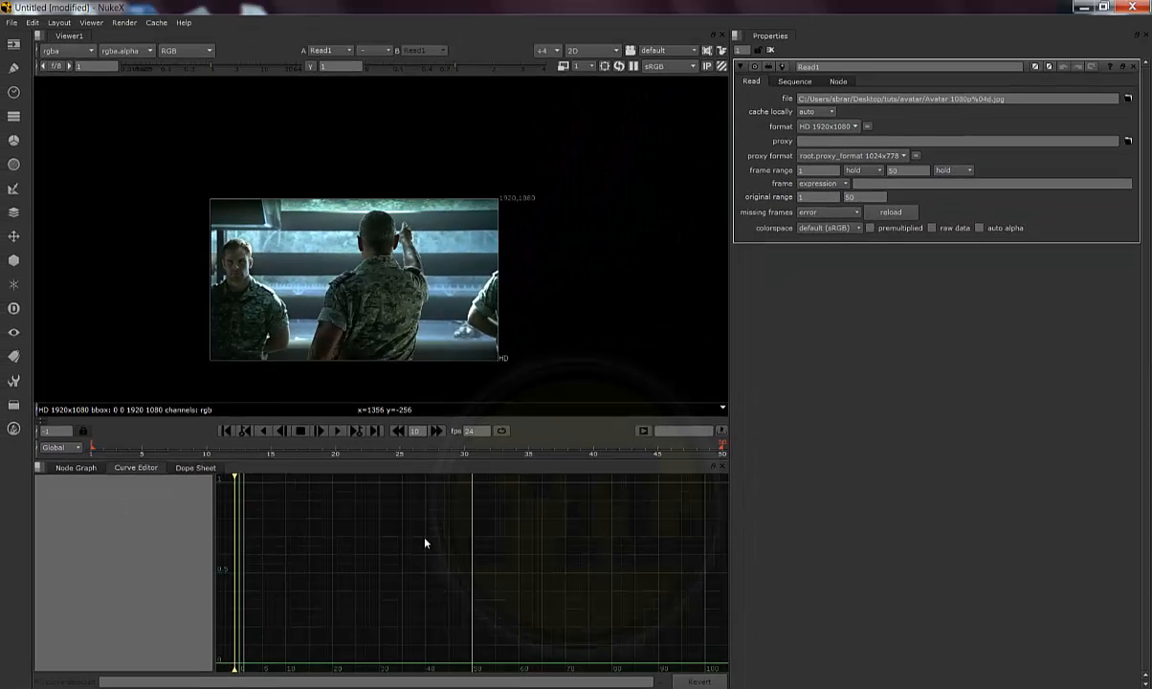
{"action": "scroll", "coordinate": [397, 532], "scroll_direction": "down", "scroll_amount": 2}
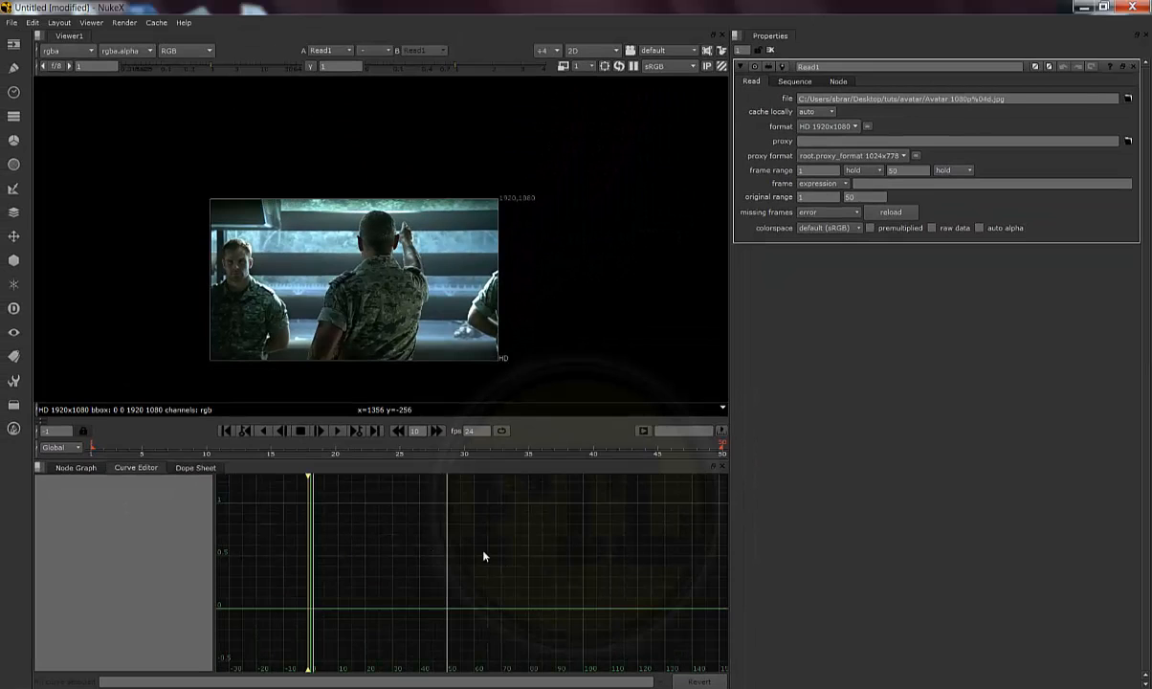
{"action": "left_click", "coordinate": [77, 467]}
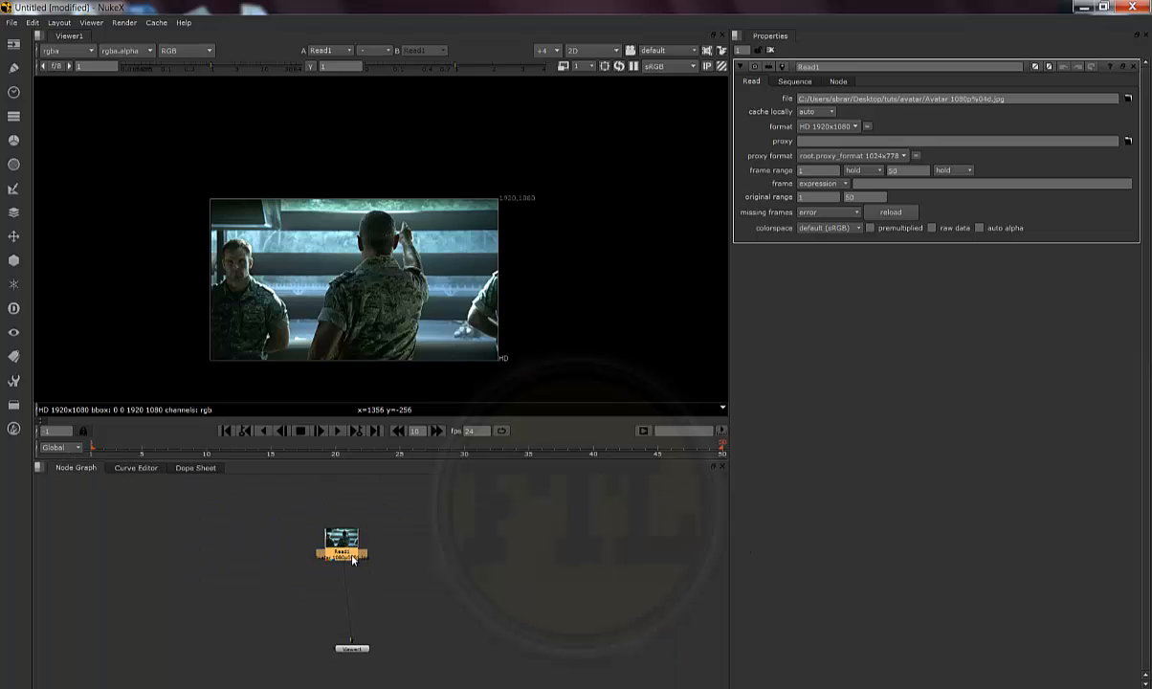
{"action": "left_click_drag", "start_coordinate": [350, 567], "coordinate": [355, 569]}
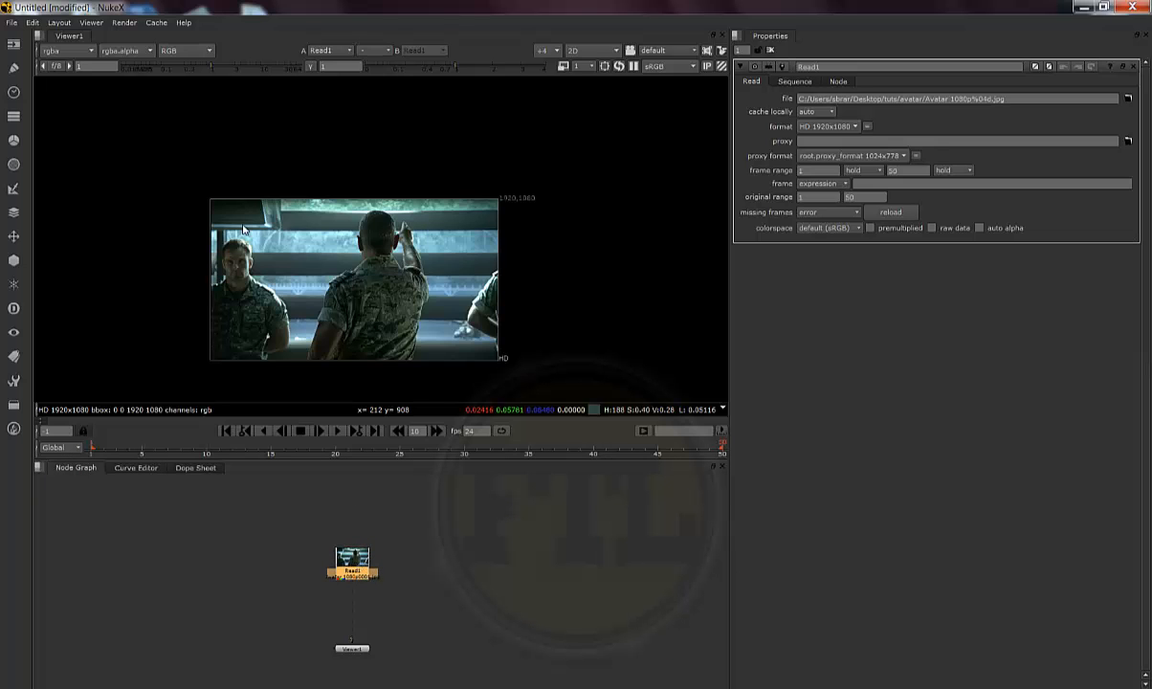
Step: Lower the Viewer's gain to 0.28 and its gamma to 0.78
{"action": "scroll", "coordinate": [335, 246], "scroll_direction": "up", "scroll_amount": 2}
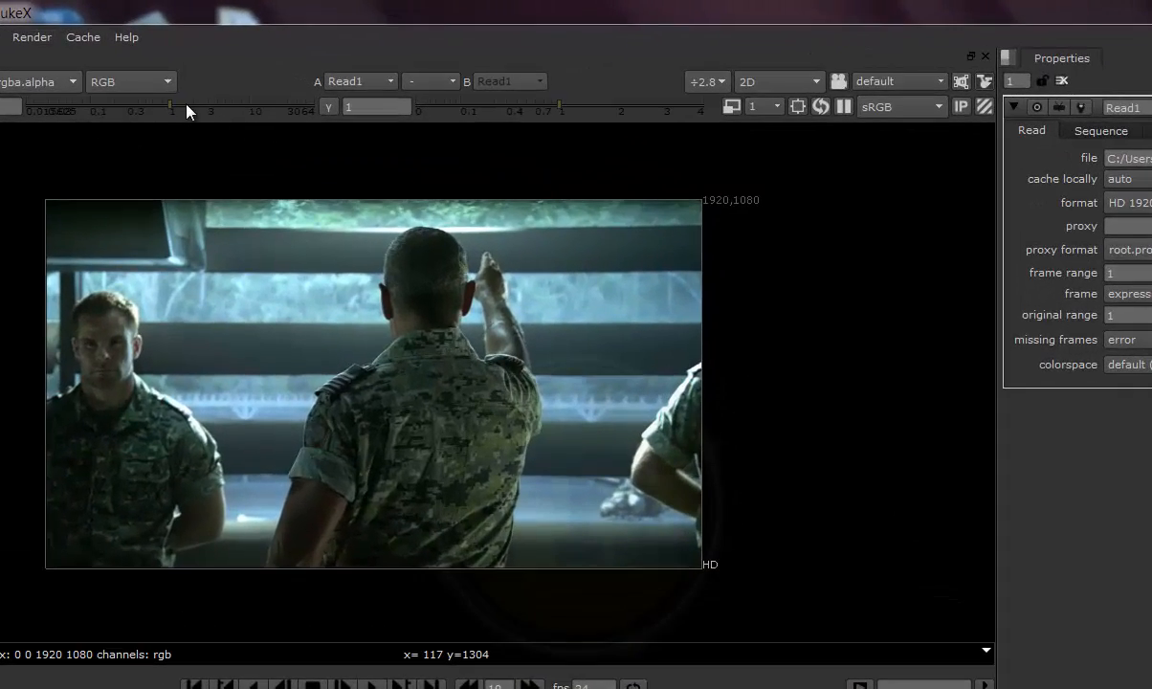
{"action": "left_click_drag", "start_coordinate": [175, 107], "coordinate": [149, 118]}
{"action": "left_click_drag", "start_coordinate": [502, 108], "coordinate": [541, 100]}
{"action": "left_click", "coordinate": [328, 106]}
{"action": "left_click", "coordinate": [127, 105]}
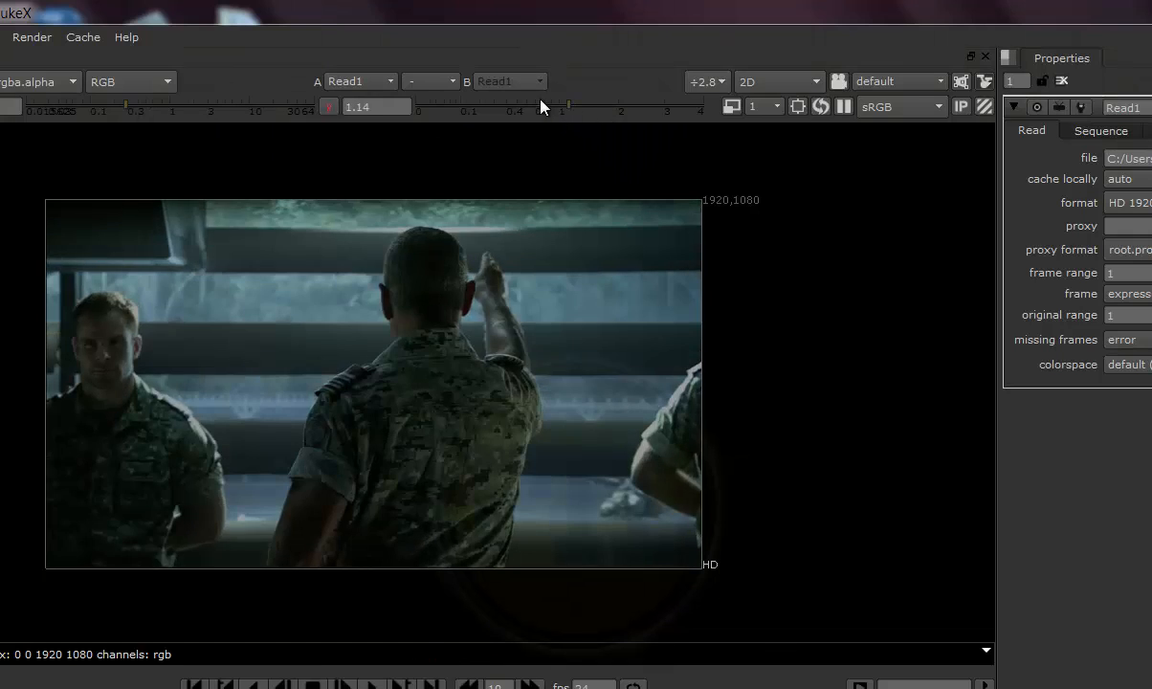
Step: Switch the Viewer to the 3D view and back to 2D
{"action": "left_click", "coordinate": [741, 81]}
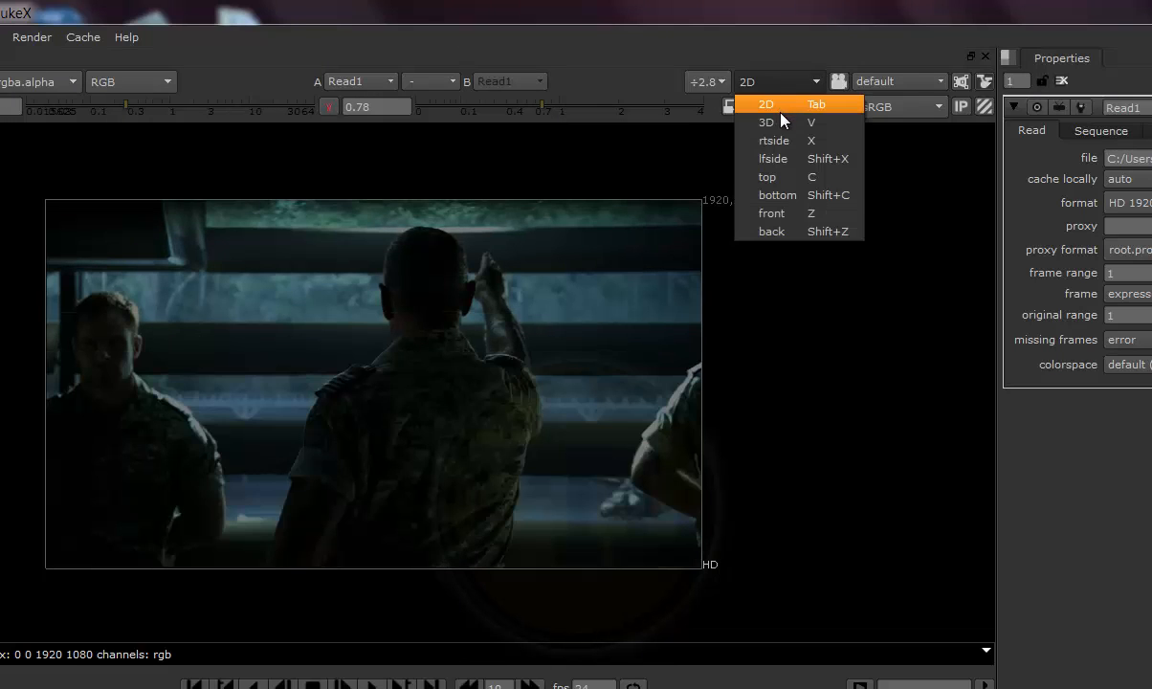
{"action": "left_click", "coordinate": [748, 106]}
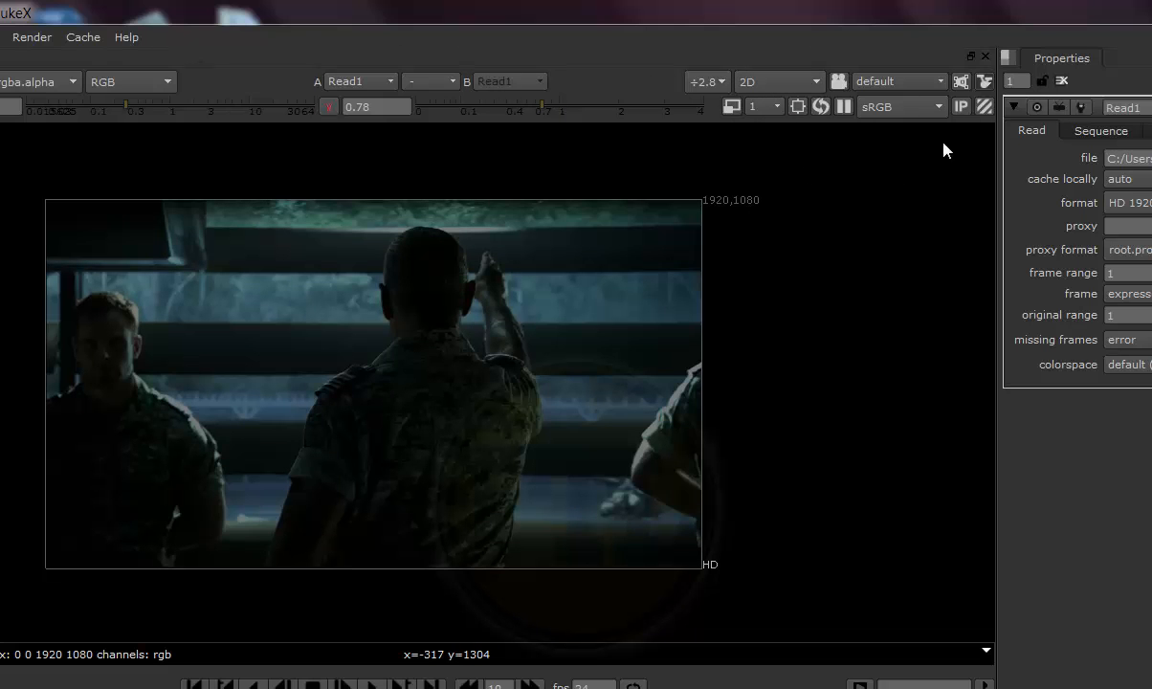
{"action": "left_click", "coordinate": [765, 81]}
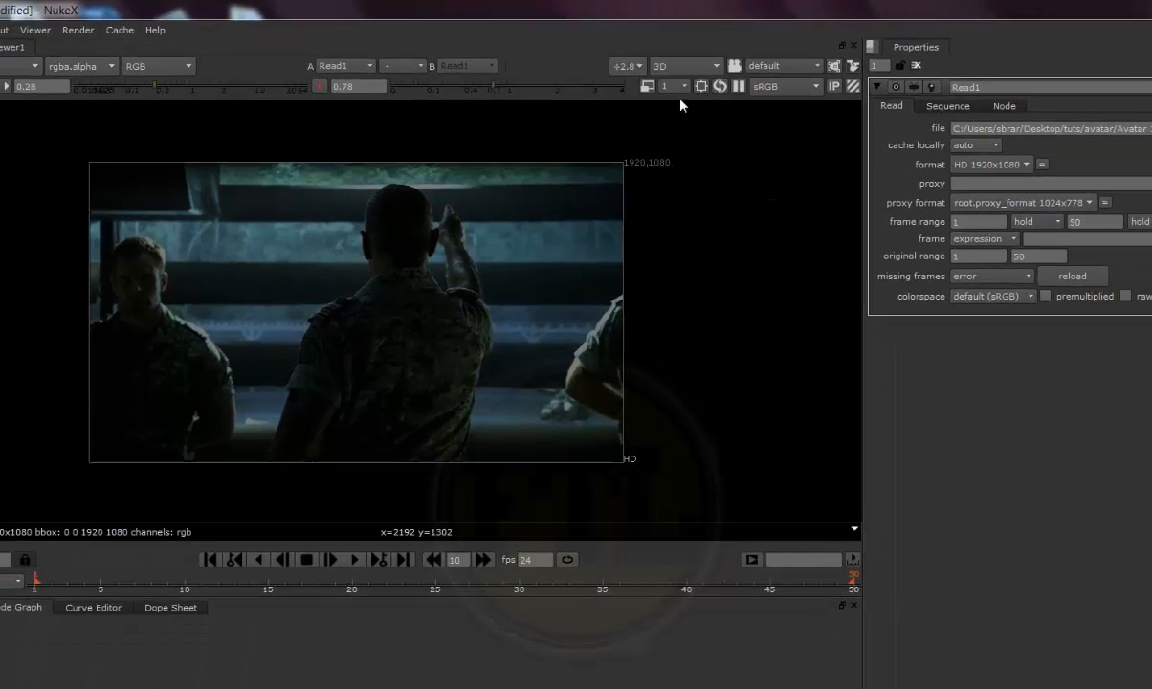
{"action": "left_click", "coordinate": [685, 102]}
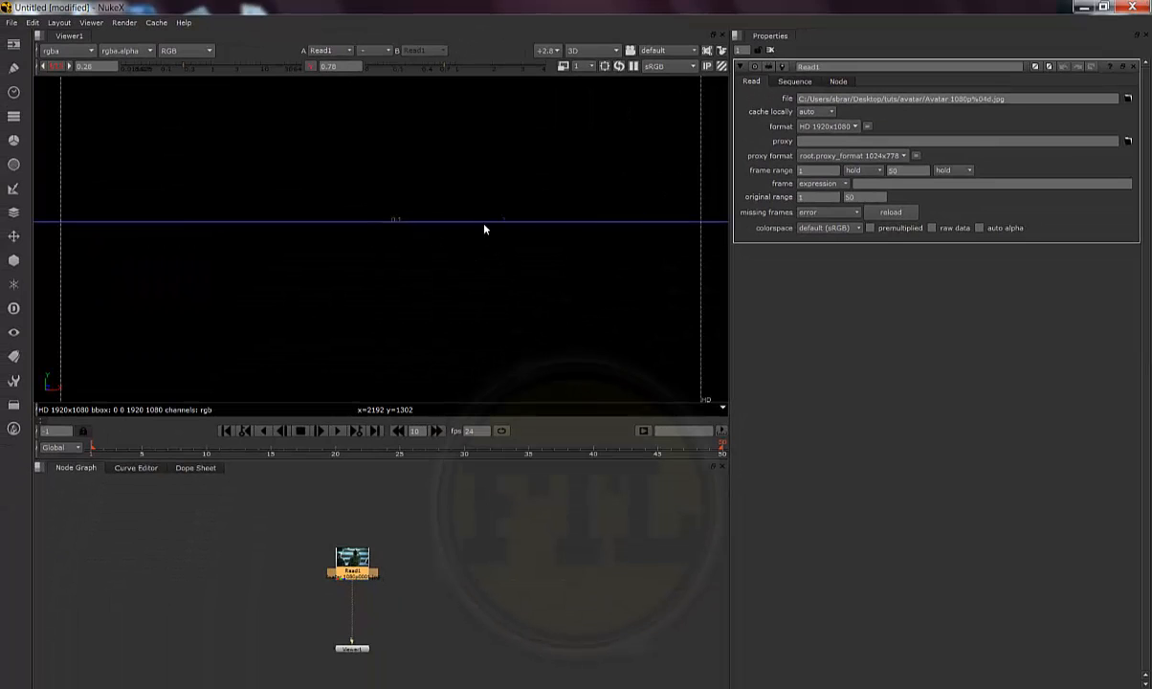
{"action": "left_click", "coordinate": [607, 55]}
{"action": "left_click", "coordinate": [598, 69]}
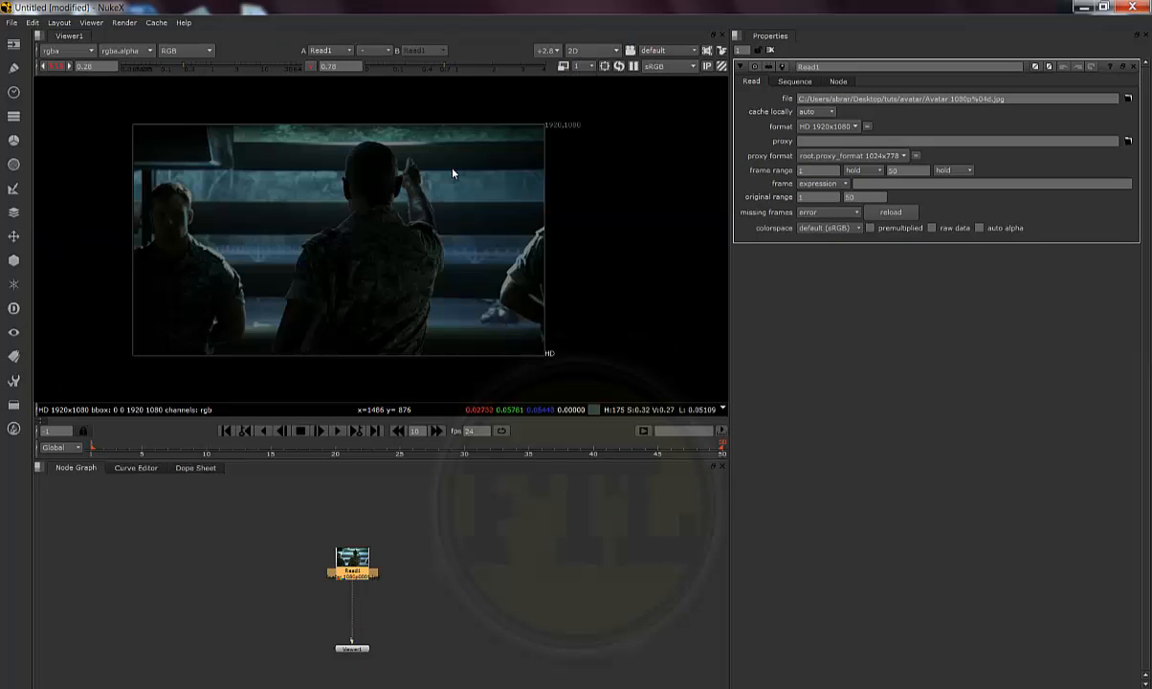
Step: Play the avatar sequence forwards and backwards in the Viewer, stop it, and inspect the playback fps field
{"action": "left_click", "coordinate": [335, 435]}
{"action": "left_click", "coordinate": [266, 432]}
{"action": "left_click", "coordinate": [300, 433]}
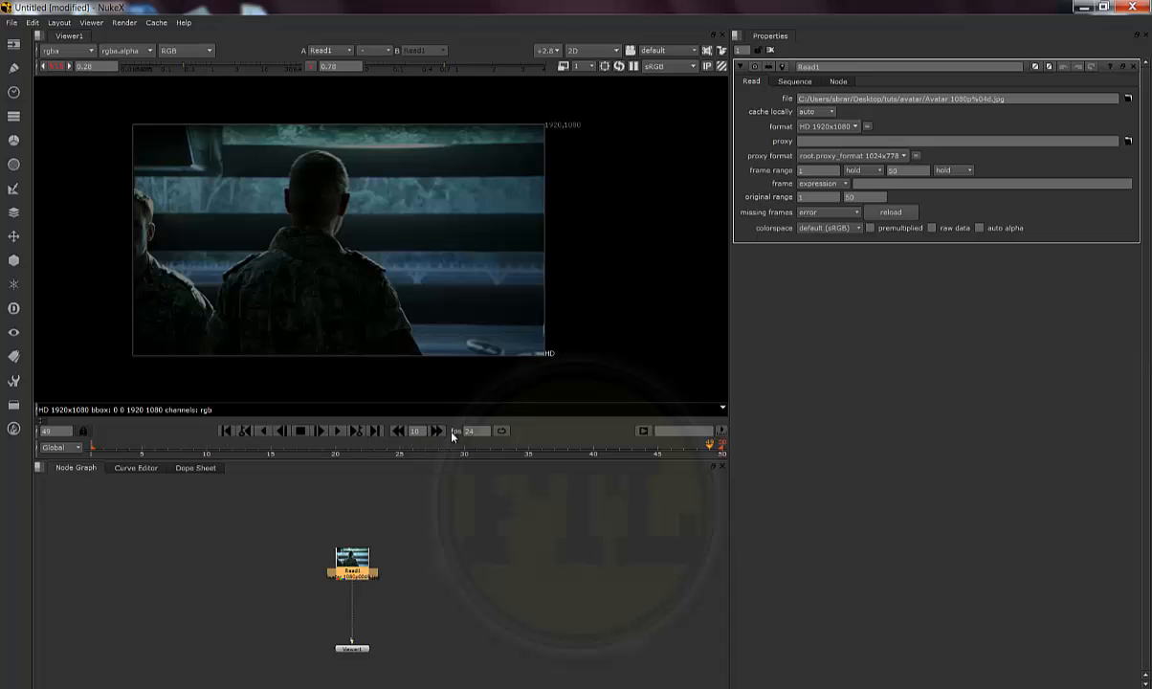
{"action": "left_click_drag", "start_coordinate": [486, 433], "coordinate": [463, 447]}
{"action": "double_click", "coordinate": [477, 431]}
{"action": "left_click", "coordinate": [588, 522]}
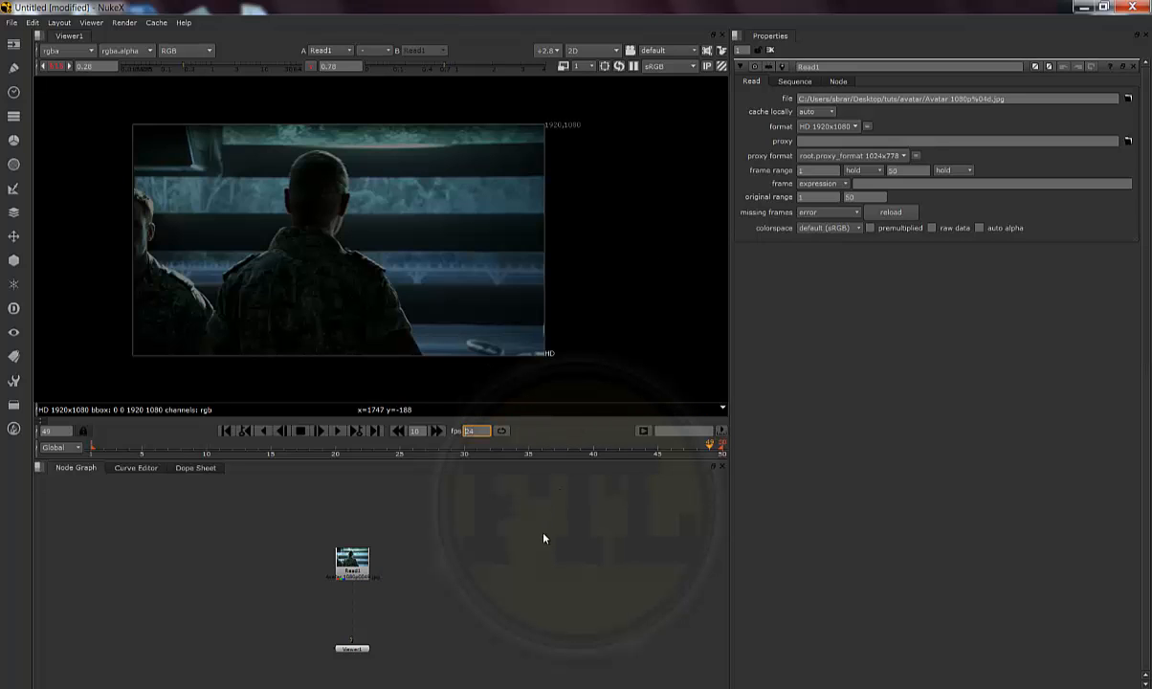
{"action": "middle_click_drag", "start_coordinate": [547, 358], "coordinate": [536, 328]}
{"action": "scroll", "coordinate": [536, 324], "scroll_direction": "down", "scroll_amount": 1}
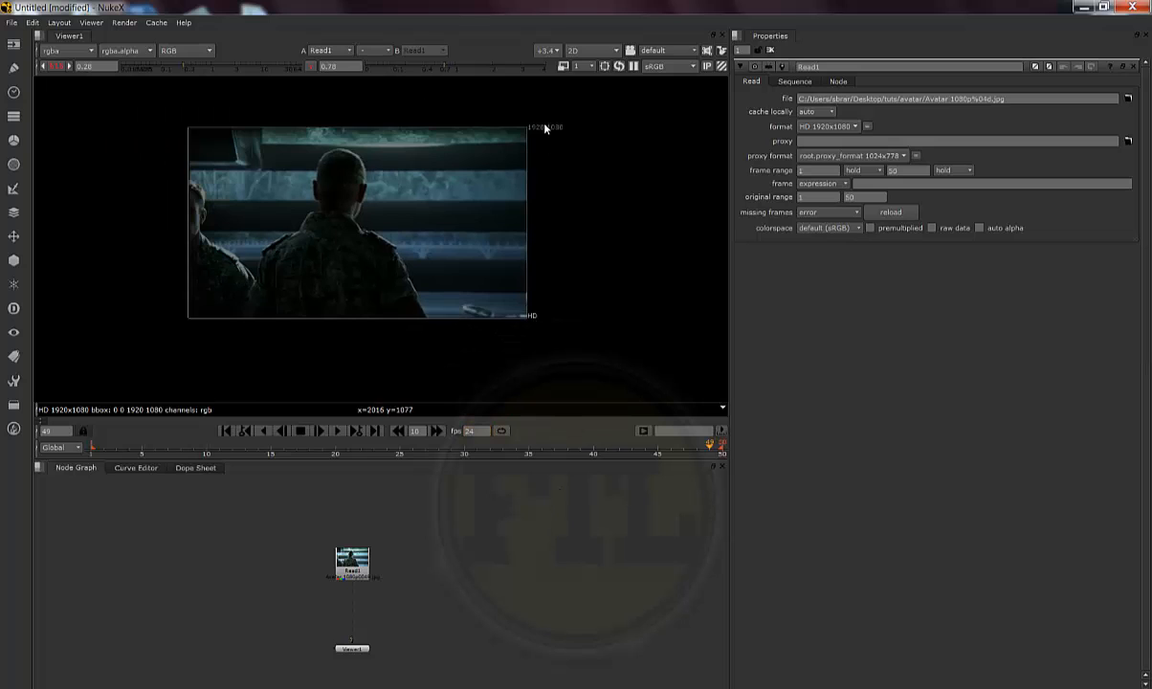
{"action": "scroll", "coordinate": [543, 125], "scroll_direction": "up", "scroll_amount": 1}
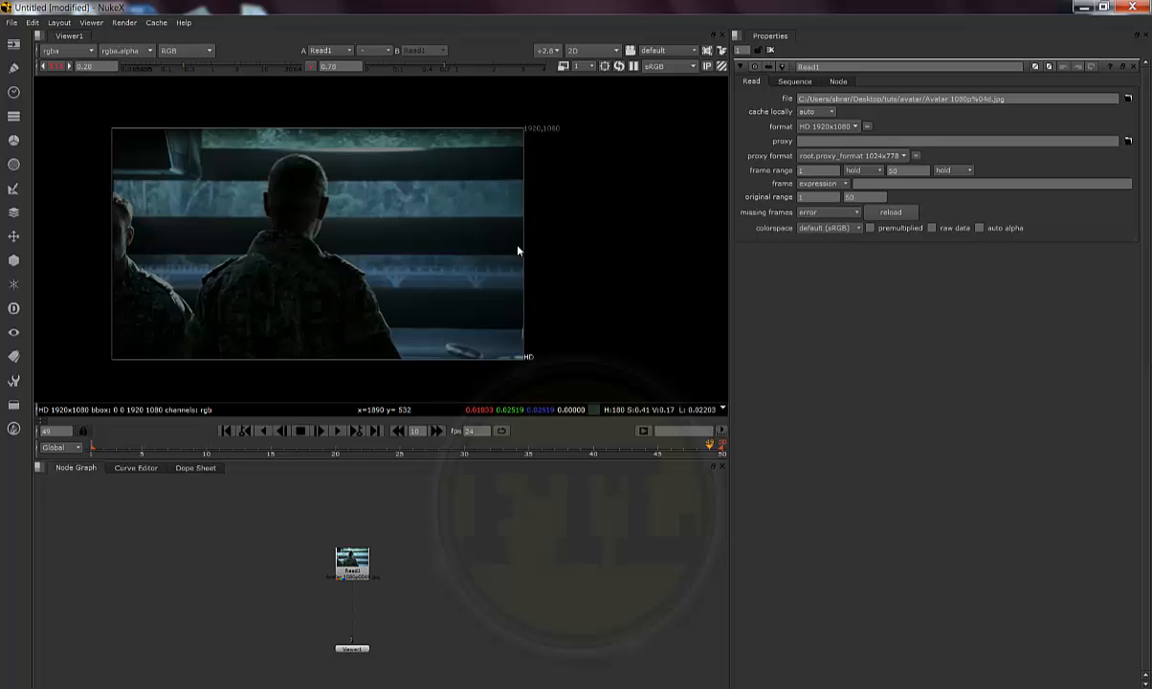
{"action": "scroll", "coordinate": [593, 210], "scroll_direction": "down", "scroll_amount": 2}
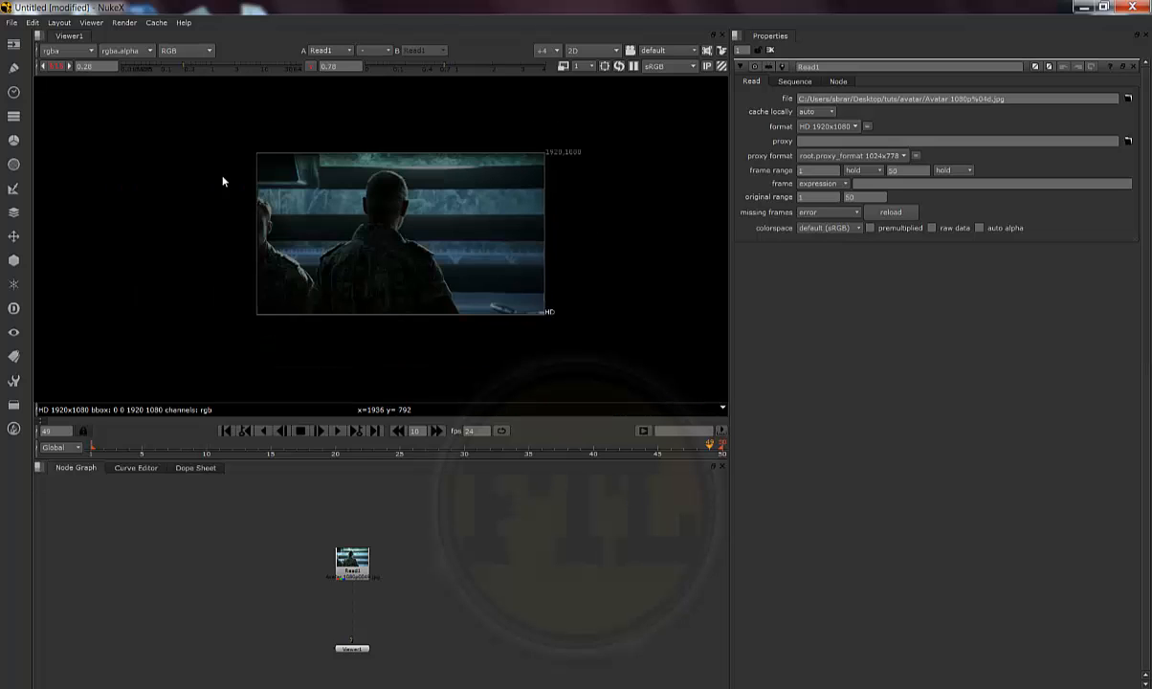
{"action": "scroll", "coordinate": [571, 221], "scroll_direction": "up", "scroll_amount": 1}
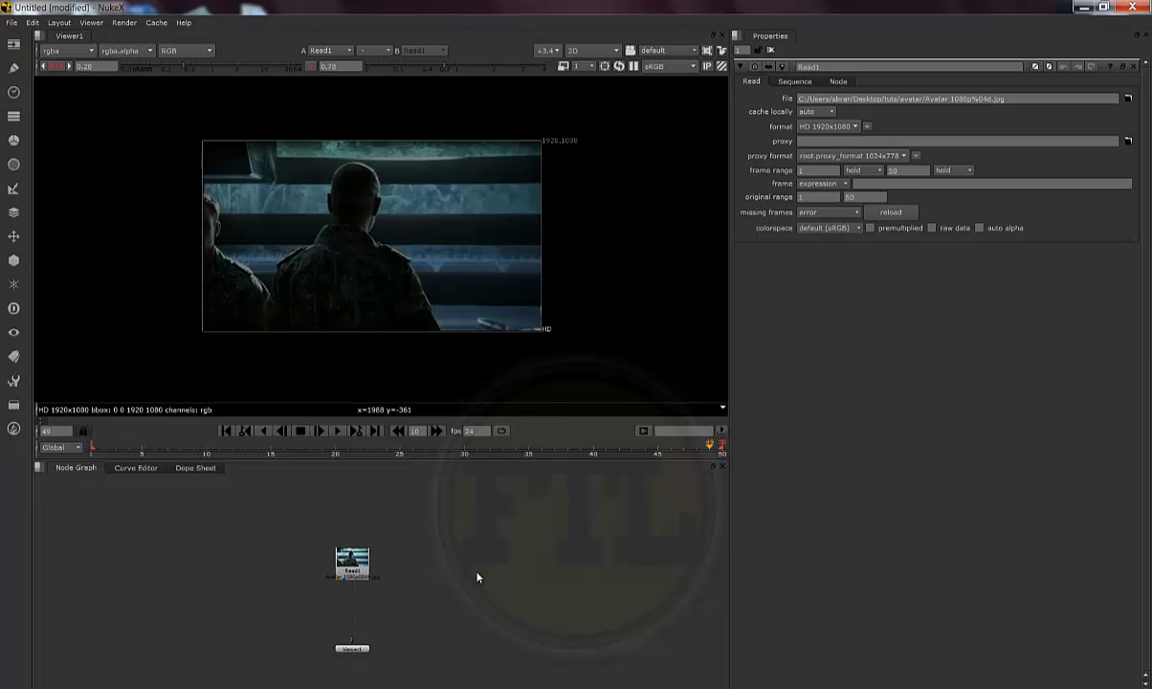
Step: Open the Project Settings and examine the frame range, fps and available full size formats
{"action": "key", "text": "s"}
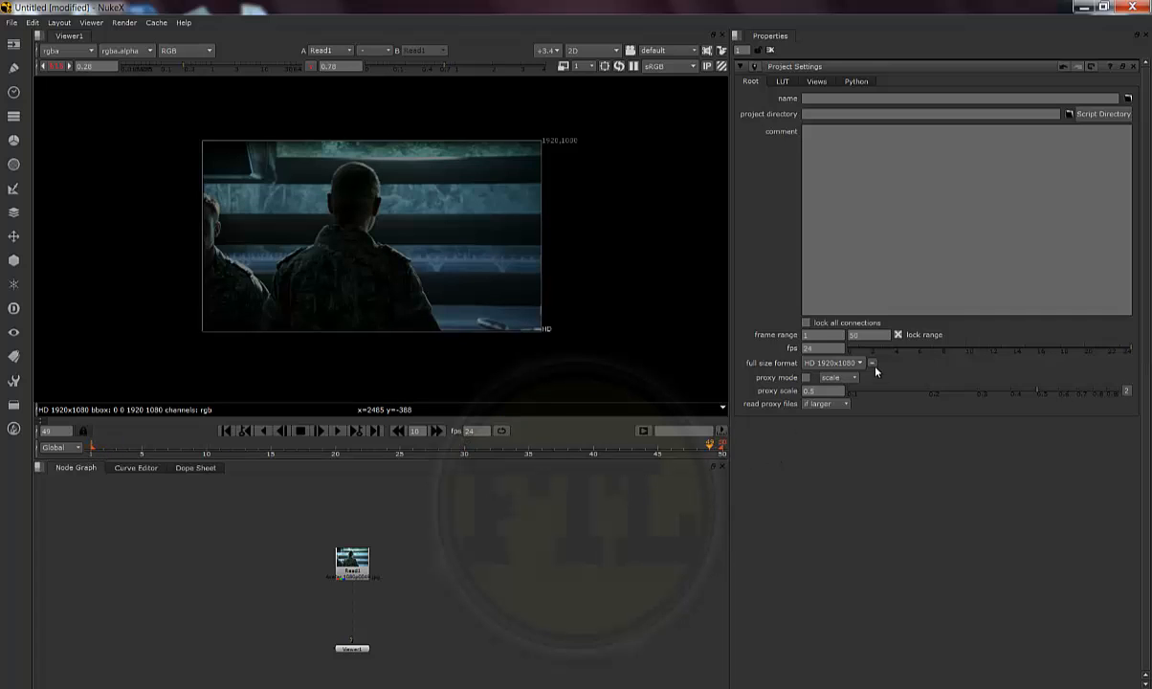
{"action": "left_click", "coordinate": [813, 338]}
{"action": "key", "text": "Tab"}
{"action": "key", "text": "Tab"}
{"action": "left_click_drag", "start_coordinate": [527, 122], "coordinate": [613, 181], "text": "ctrl+shift"}
{"action": "left_click", "coordinate": [847, 364]}
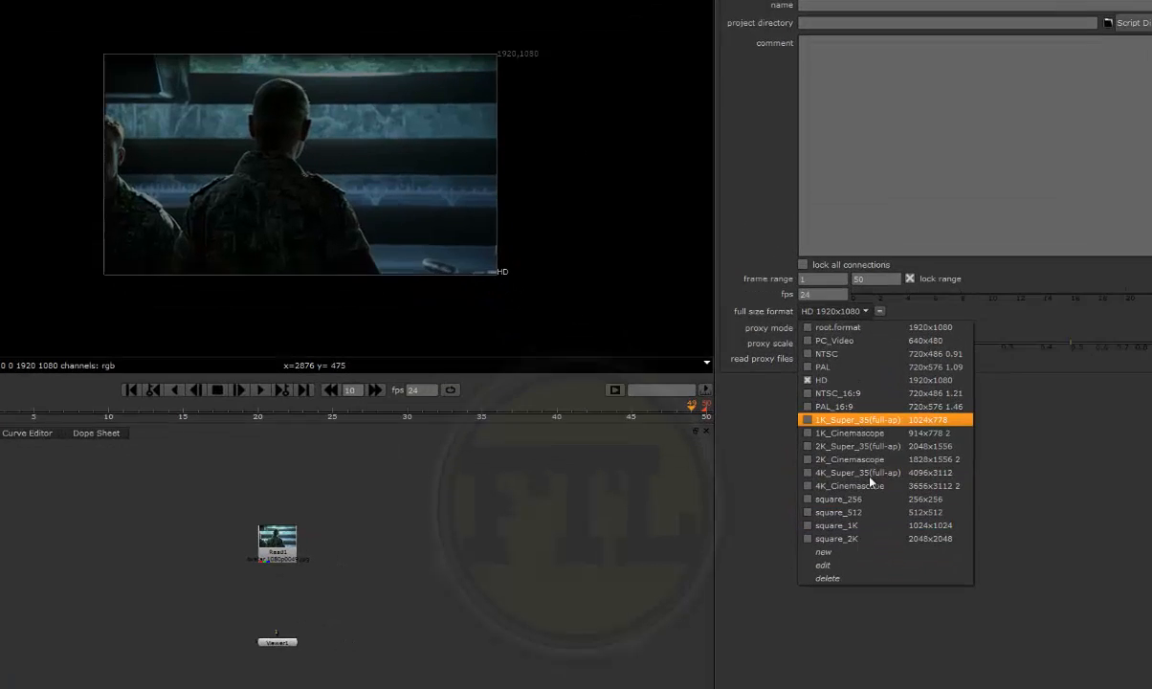
{"action": "left_click", "coordinate": [795, 403]}
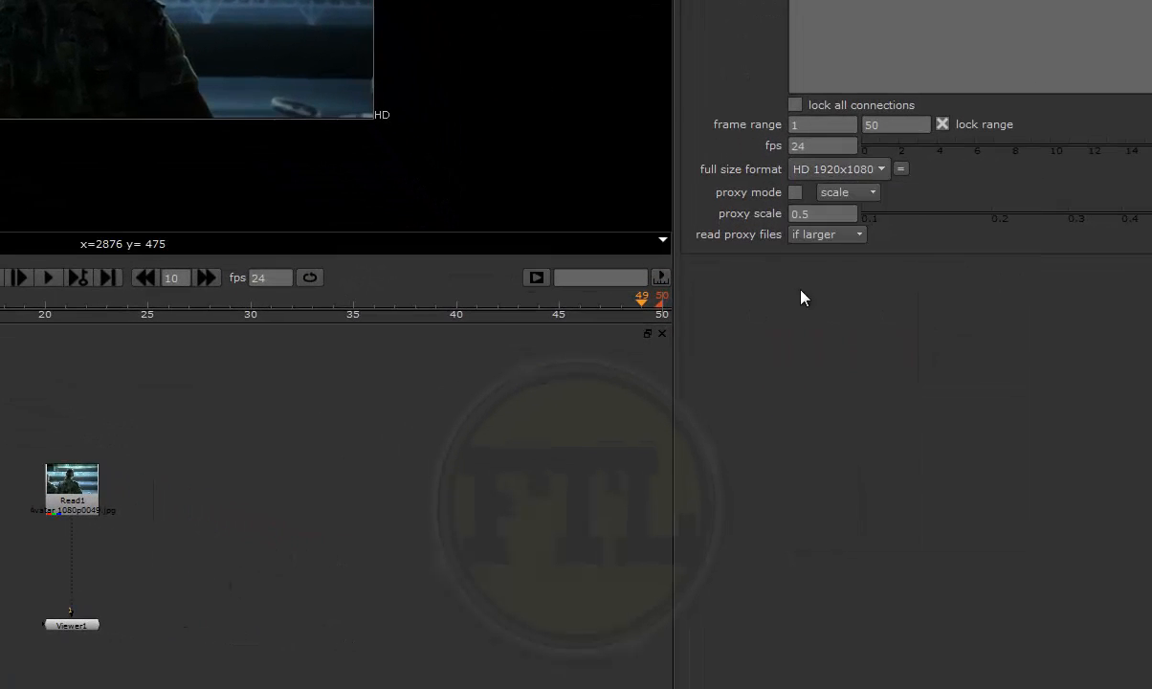
Step: Add a Roto node after the Read node and delete it from the node graph
{"action": "double_click", "coordinate": [62, 476]}
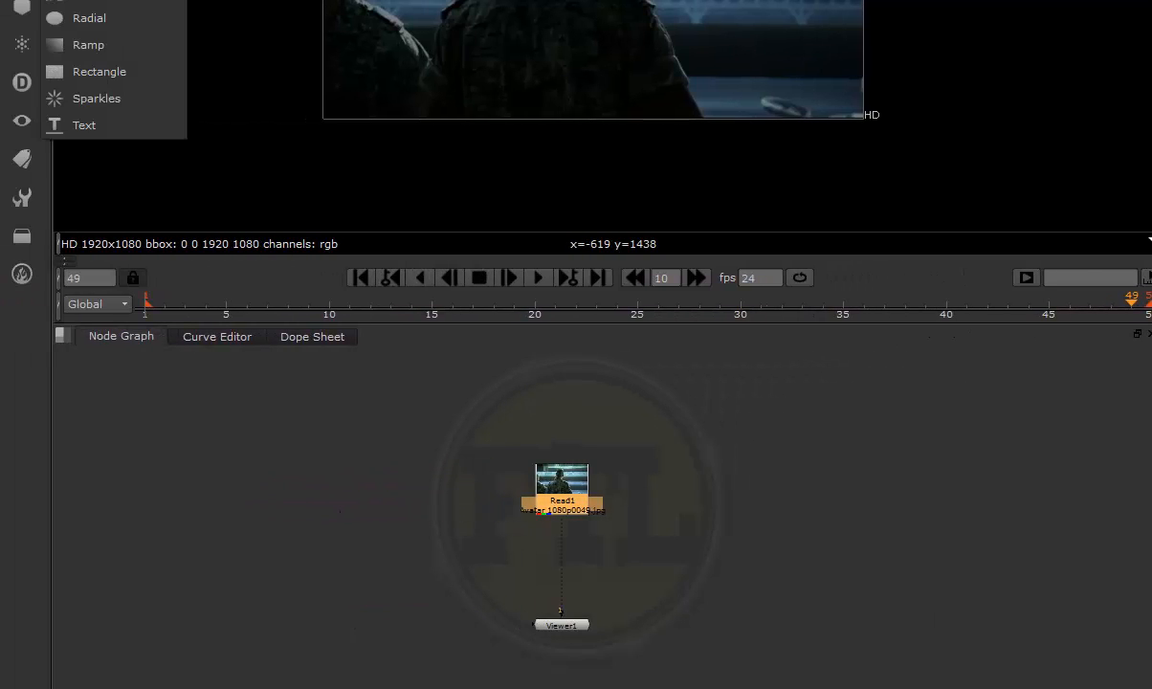
{"action": "key", "text": "o"}
{"action": "left_click_drag", "start_coordinate": [560, 526], "coordinate": [604, 528]}
{"action": "scroll", "coordinate": [589, 526], "scroll_direction": "up", "scroll_amount": 2}
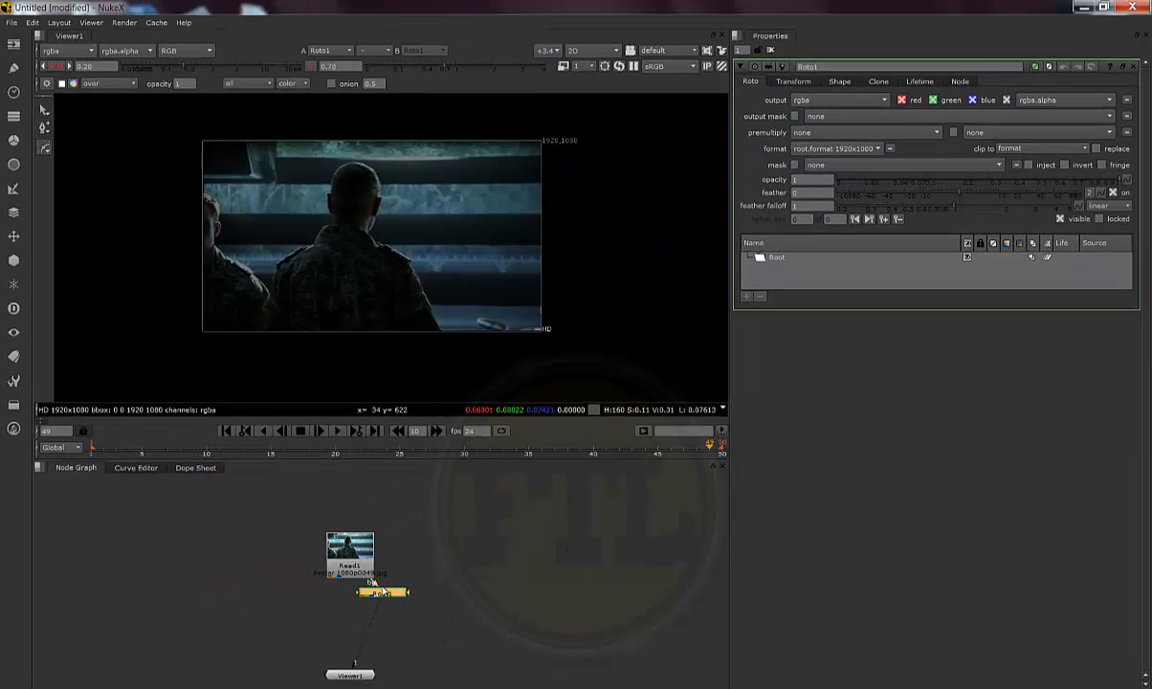
{"action": "scroll", "coordinate": [378, 586], "scroll_direction": "up", "scroll_amount": 1}
{"action": "key", "text": "Delete"}
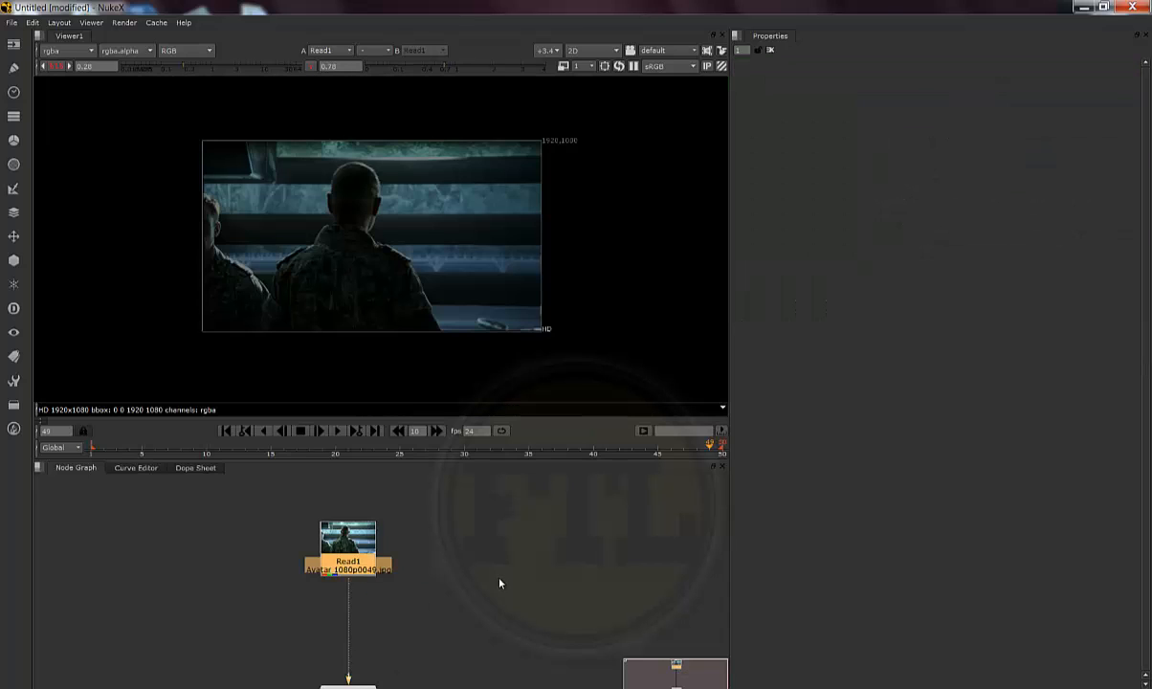
Step: Insert a Roto node between the Read node and the Viewer by searching for roto
{"action": "key", "text": "Tab"}
{"action": "type", "text": "roto"}
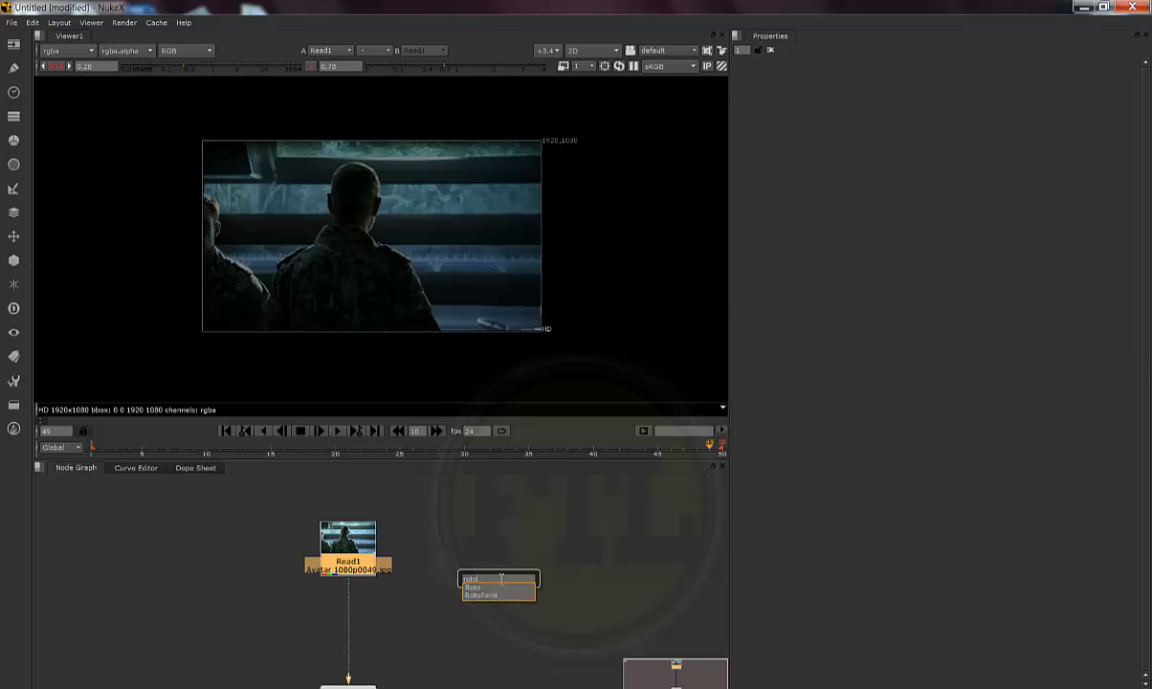
{"action": "key", "text": "Return"}
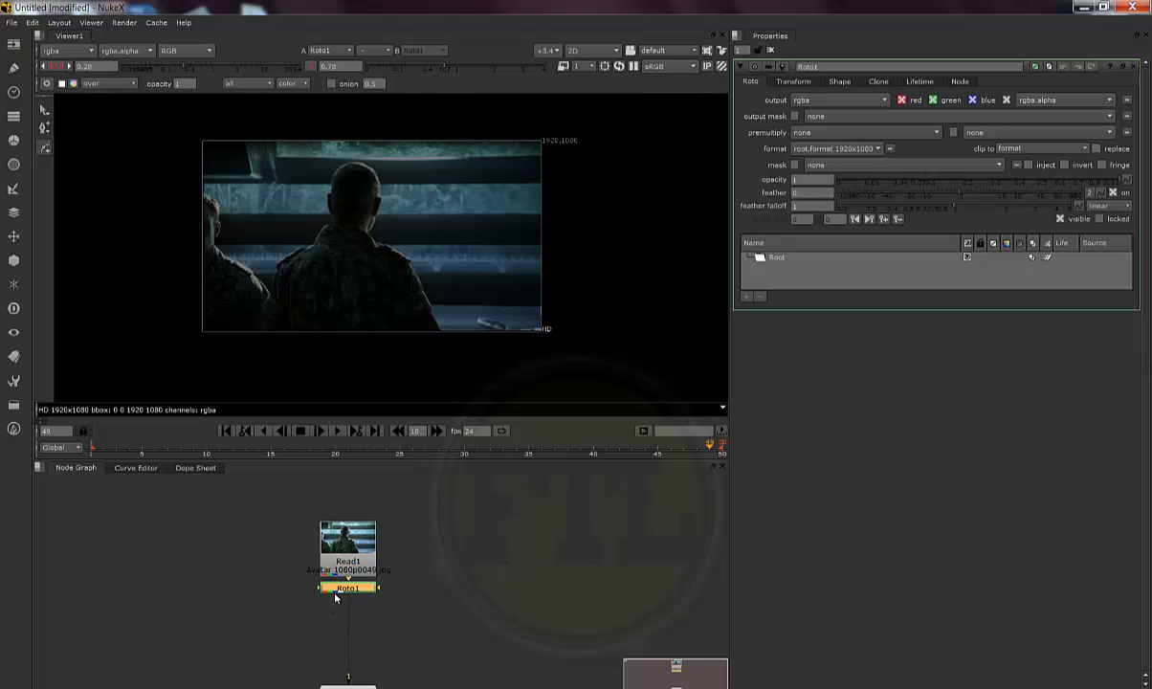
Step: Add an unconnected RotoPaint node beside the Read node and delete it
{"action": "left_click", "coordinate": [523, 568]}
{"action": "key", "text": "Tab"}
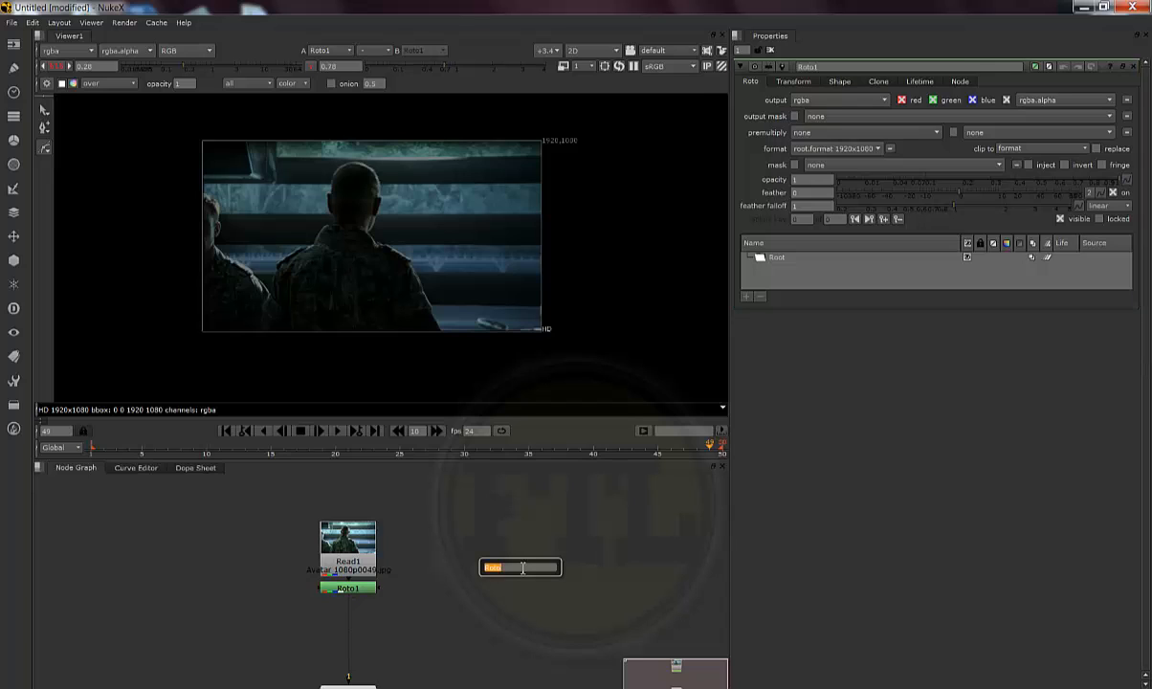
{"action": "type", "text": "pa"}
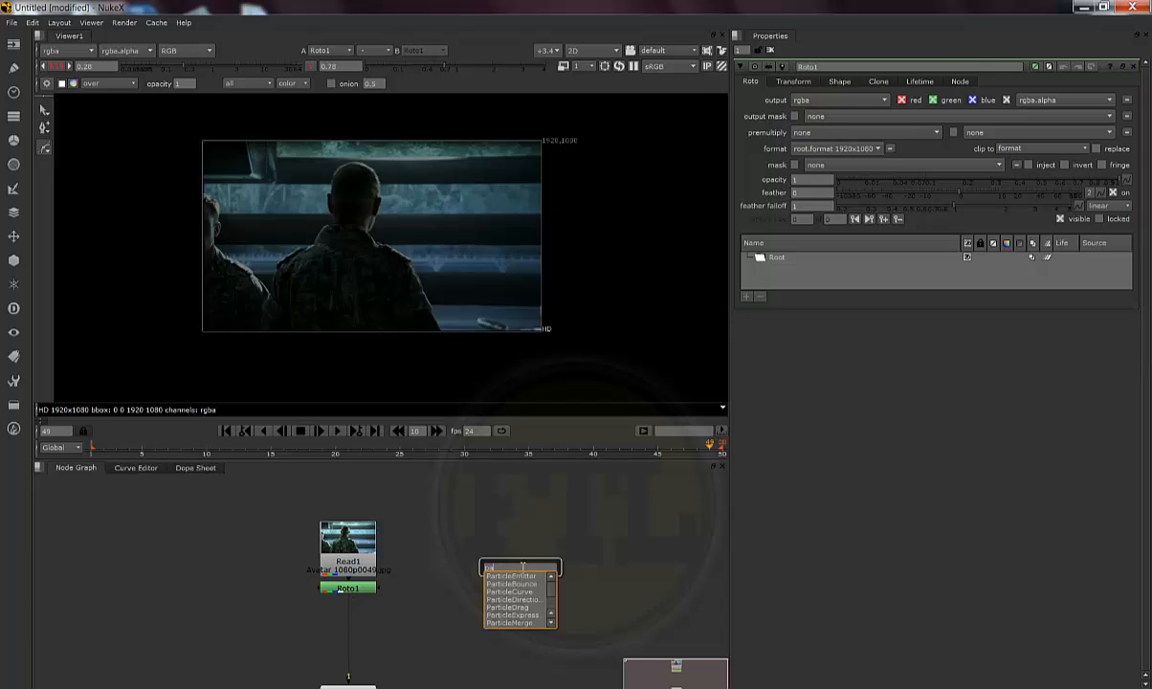
{"action": "type", "text": "i"}
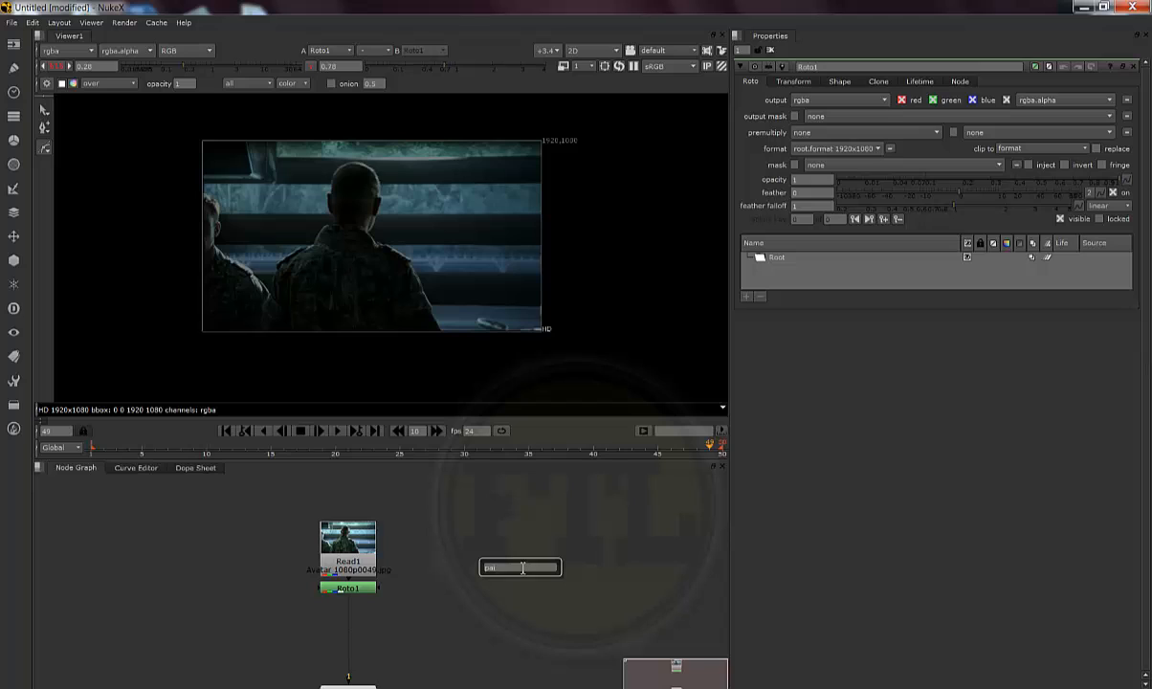
{"action": "key", "text": "BackSpace"}
{"action": "key", "text": "BackSpace"}
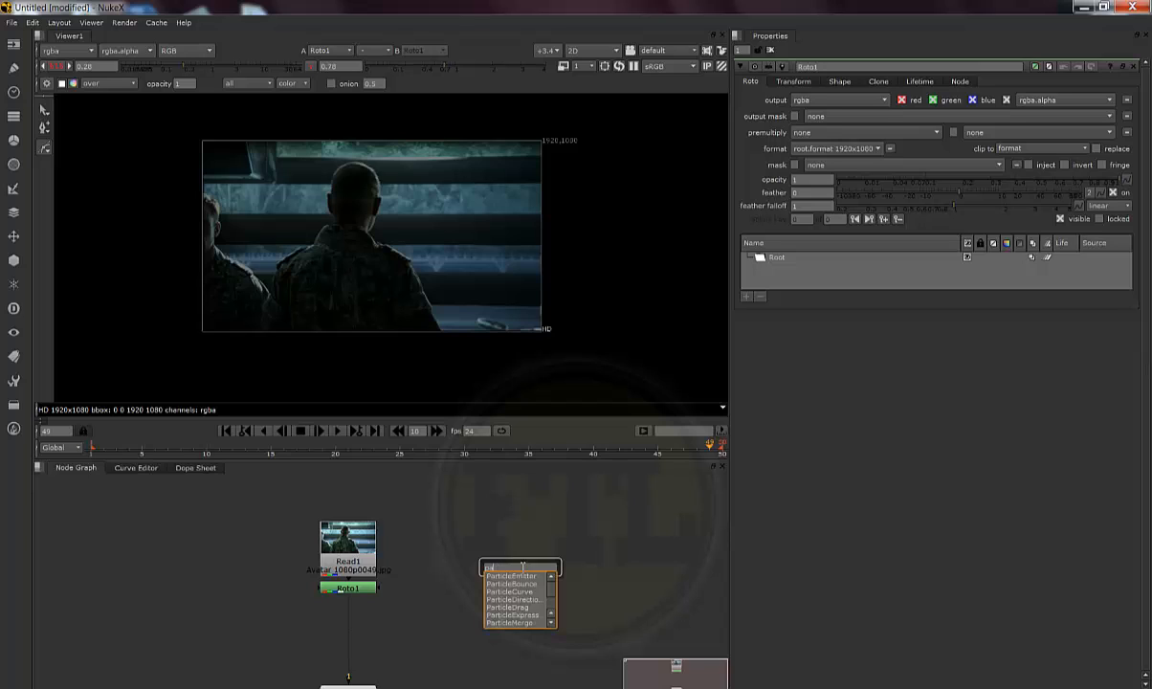
{"action": "key", "text": "BackSpace"}
{"action": "type", "text": "rot"}
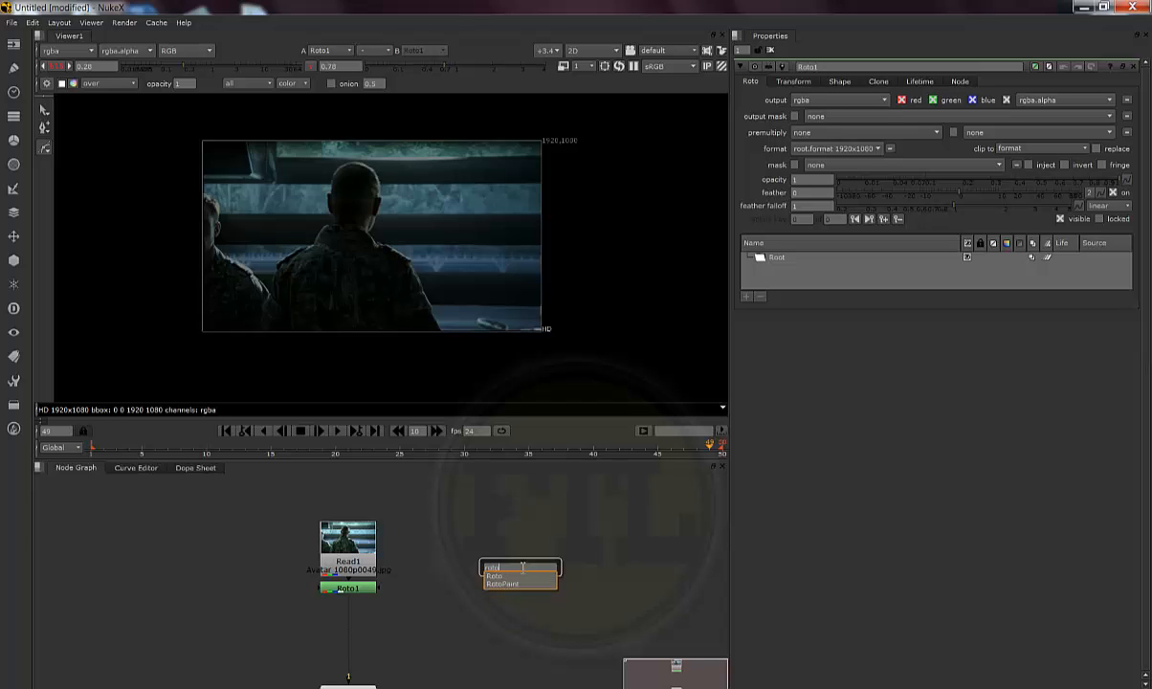
{"action": "type", "text": "o"}
{"action": "key", "text": "Return"}
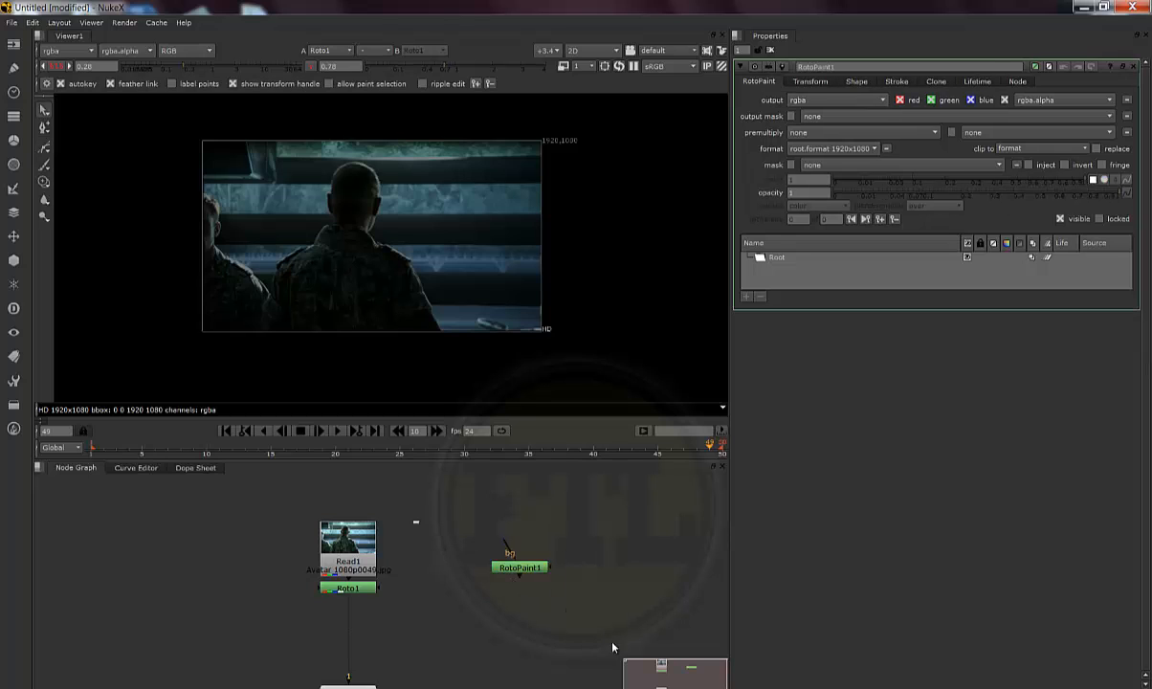
{"action": "key", "text": "Delete"}
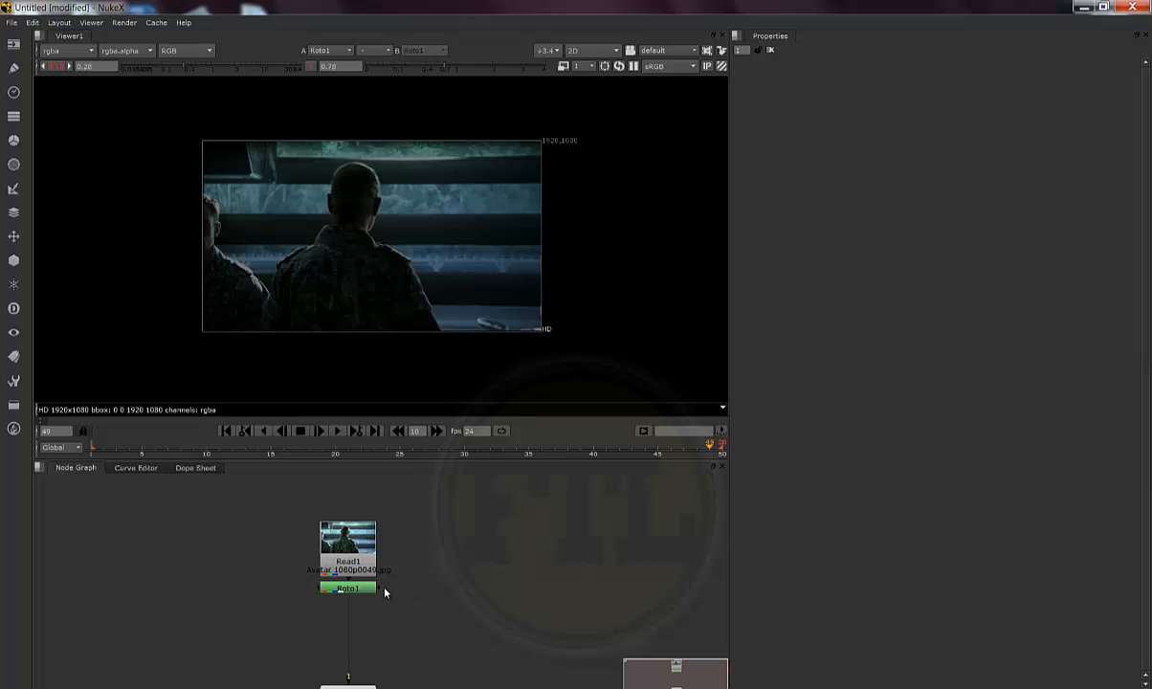
Step: Open the Roto node's properties and dismiss the Windows color scheme message
{"action": "double_click", "coordinate": [348, 588]}
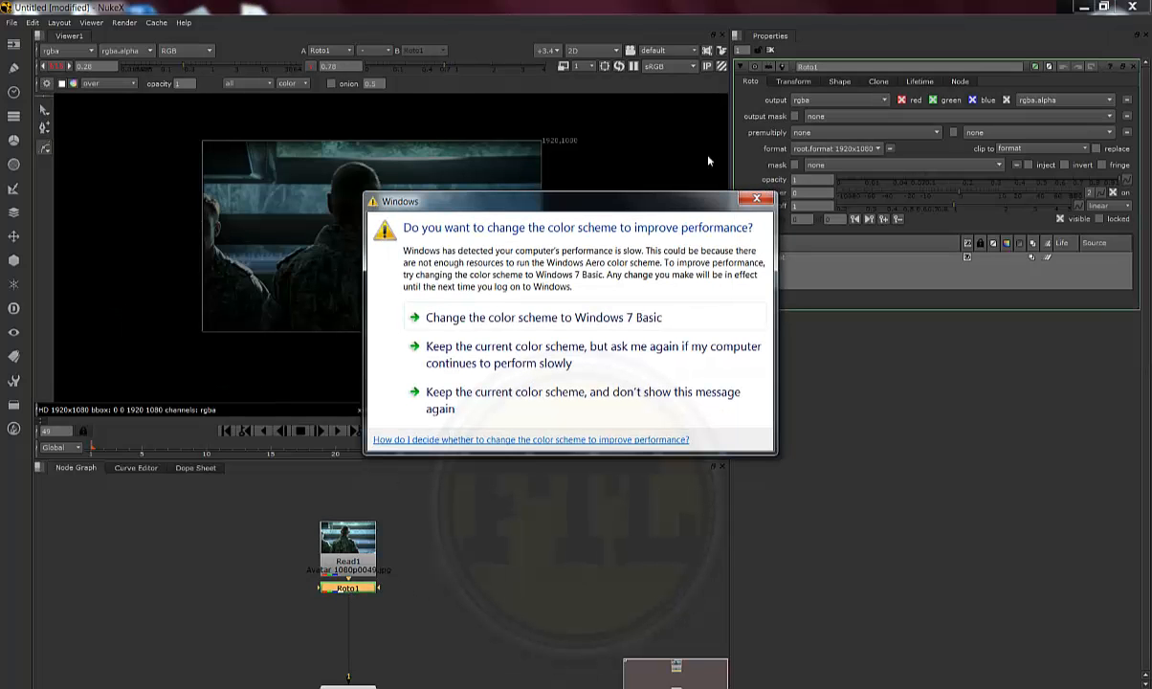
{"action": "left_click", "coordinate": [759, 200]}
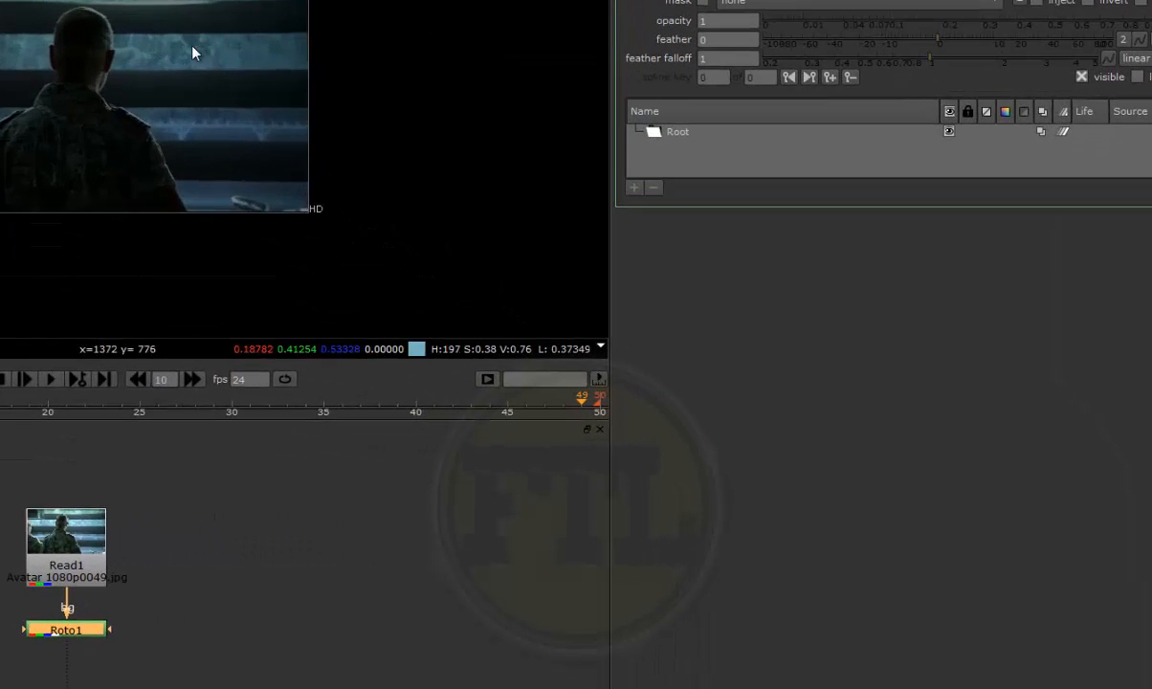
Step: Compare the Read node's properties with the Roto node's properties, ending on the Roto node
{"action": "scroll", "coordinate": [192, 47], "scroll_direction": "up", "scroll_amount": 2}
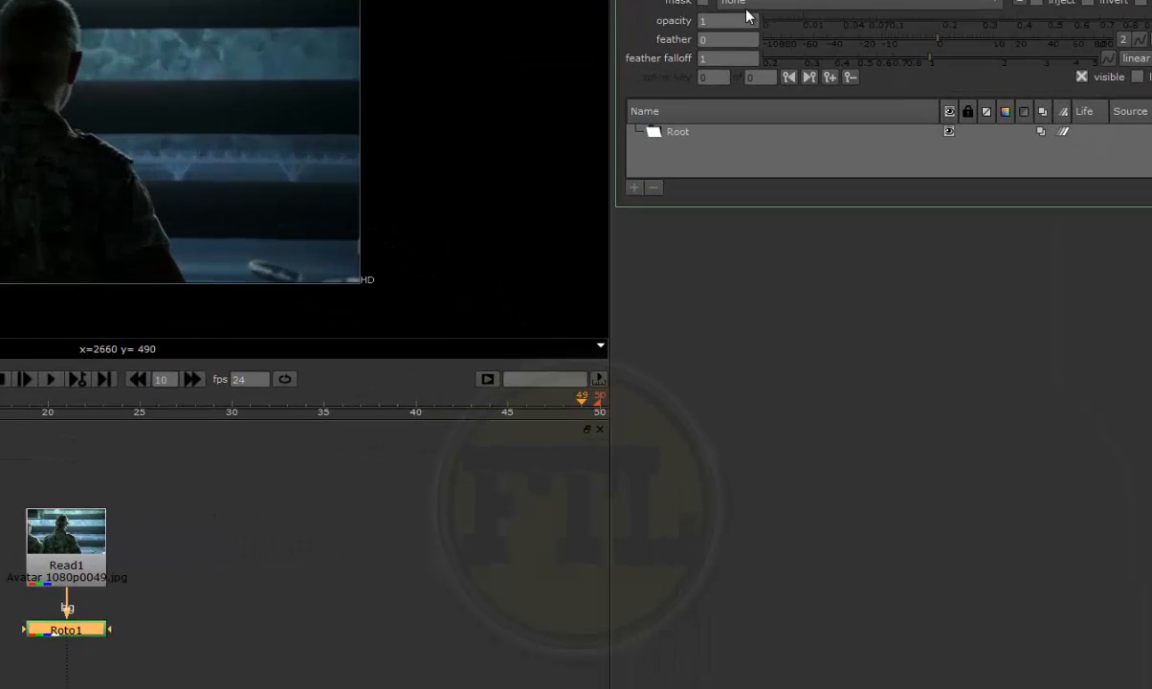
{"action": "left_click", "coordinate": [55, 521]}
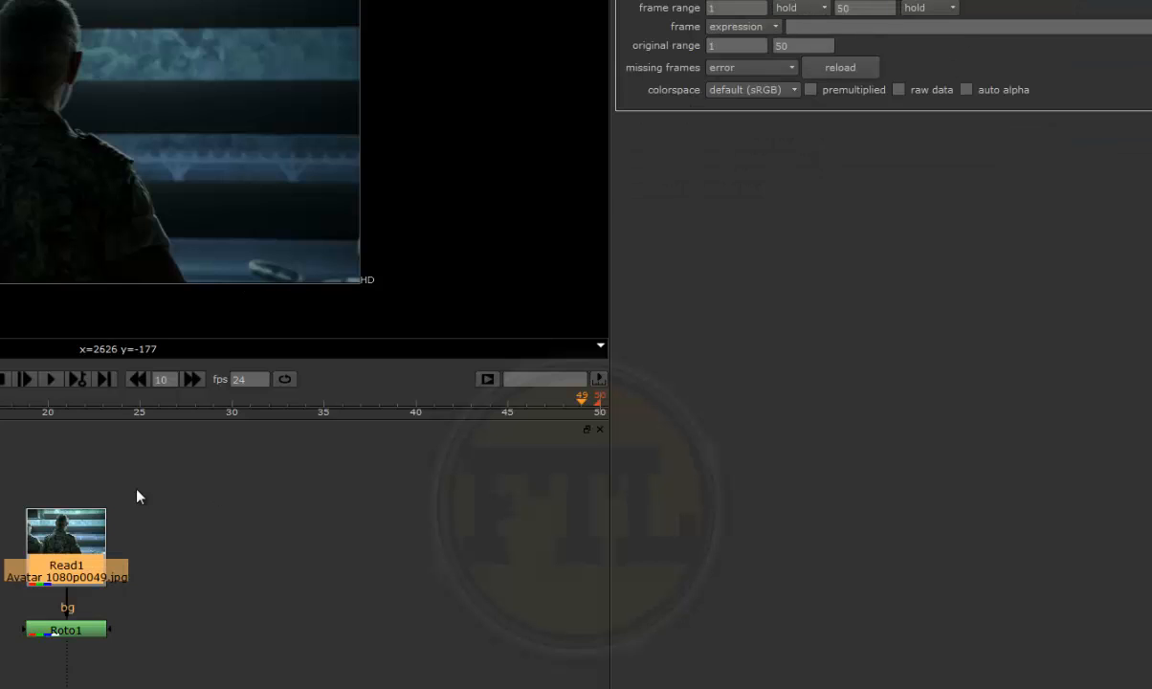
{"action": "left_click", "coordinate": [73, 631]}
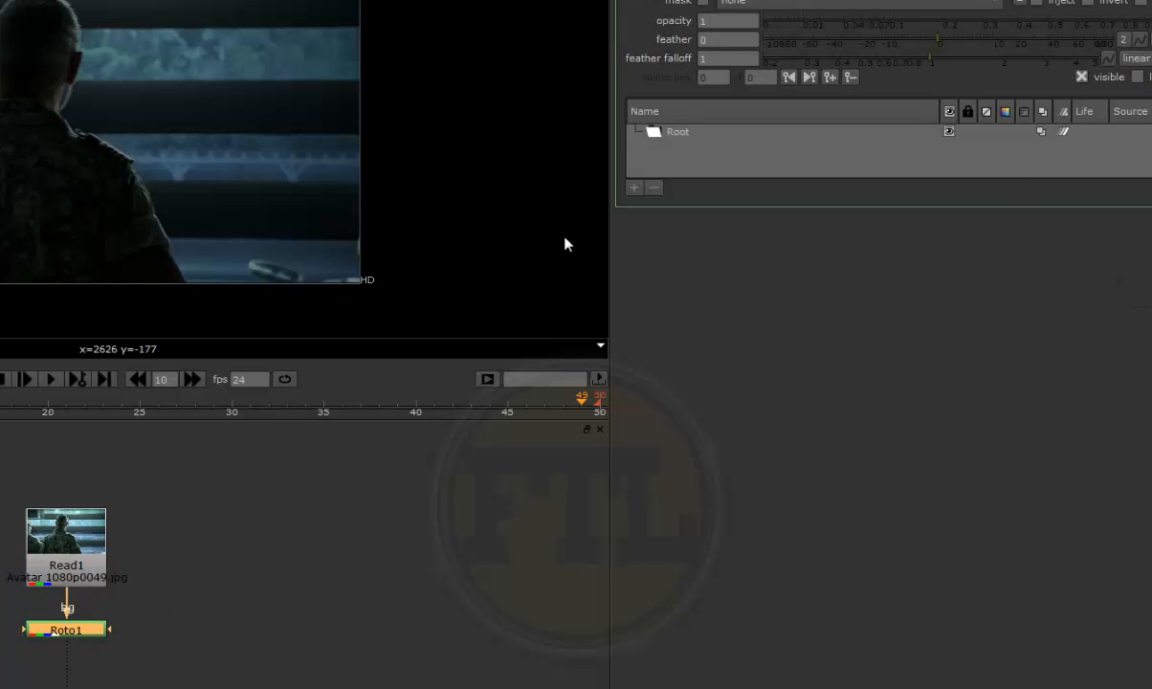
{"action": "scroll", "coordinate": [2, 21], "scroll_direction": "up", "scroll_amount": 1}
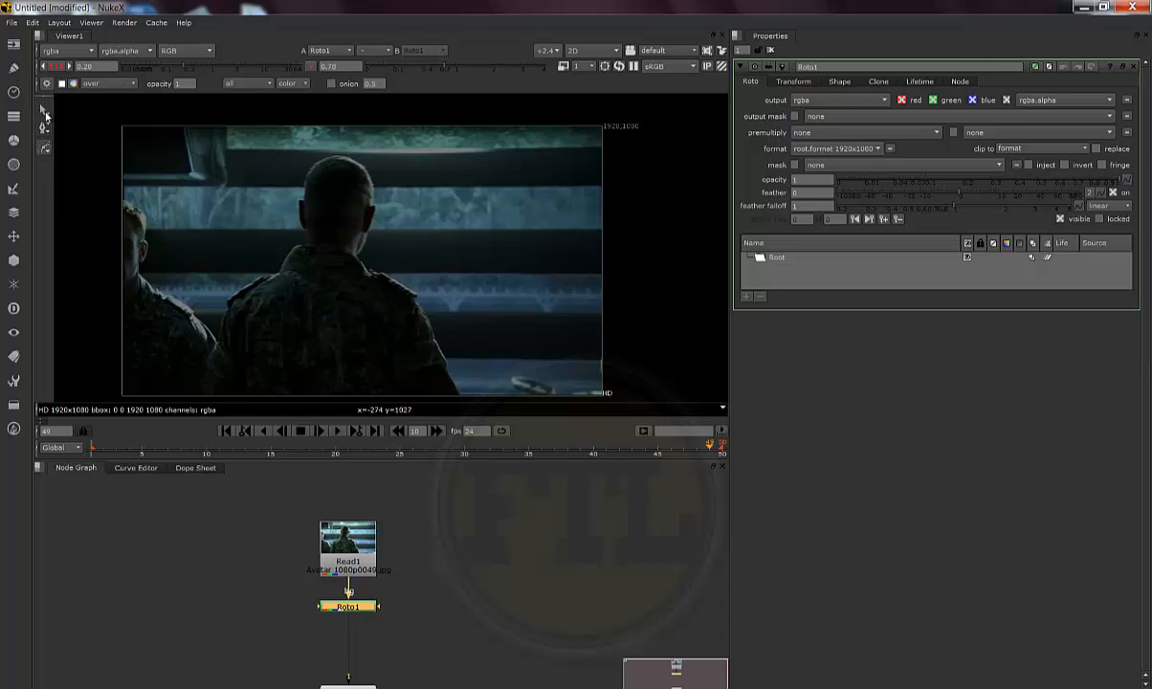
Step: Start a Bezier shape on the central soldier's head at frame 49, tracing the left ear and the base of the neck
{"action": "left_click", "coordinate": [43, 110]}
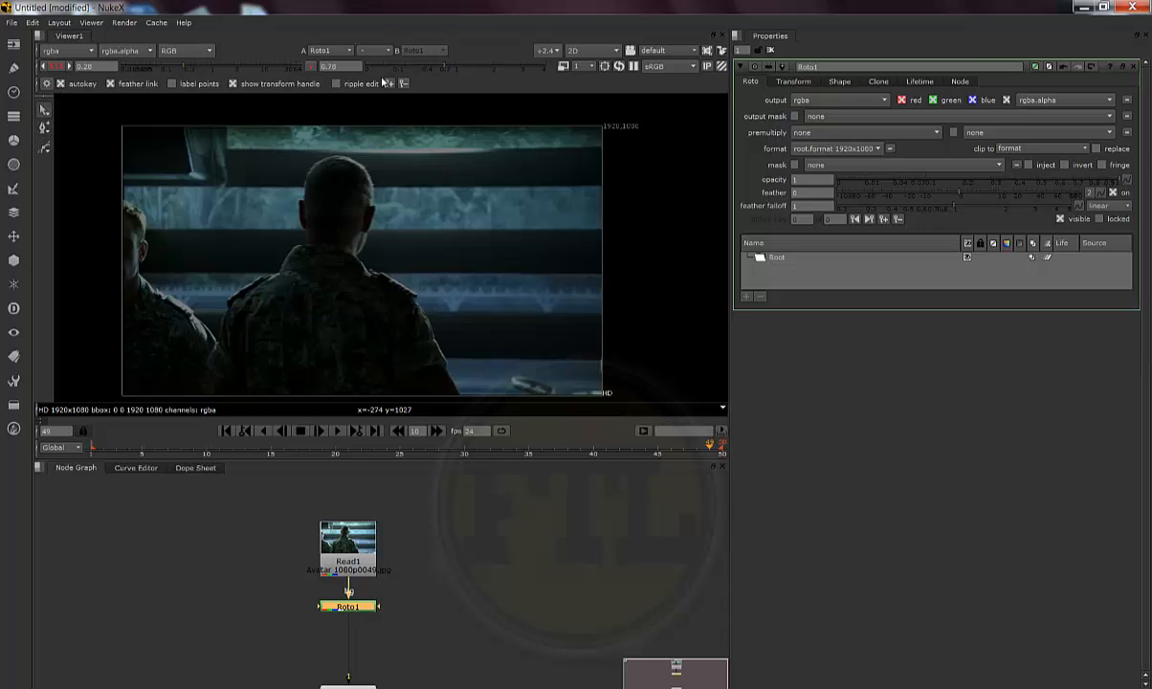
{"action": "left_click", "coordinate": [44, 146]}
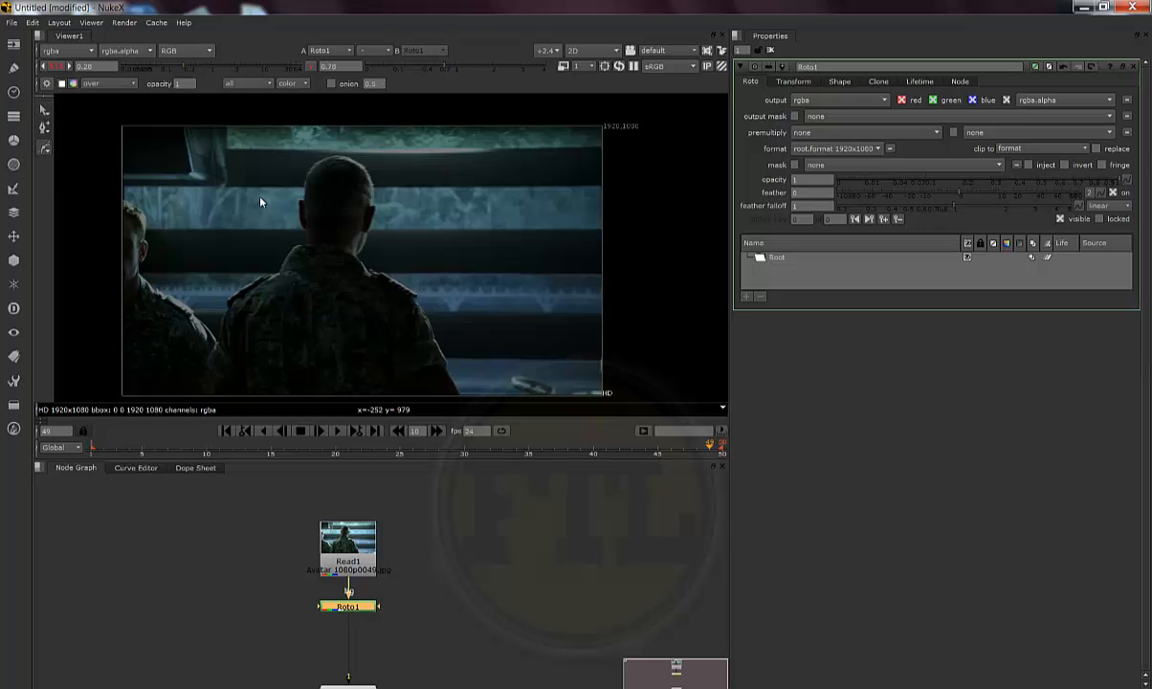
{"action": "scroll", "coordinate": [311, 177], "scroll_direction": "up", "scroll_amount": 3}
{"action": "scroll", "coordinate": [311, 177], "scroll_direction": "up", "scroll_amount": 1}
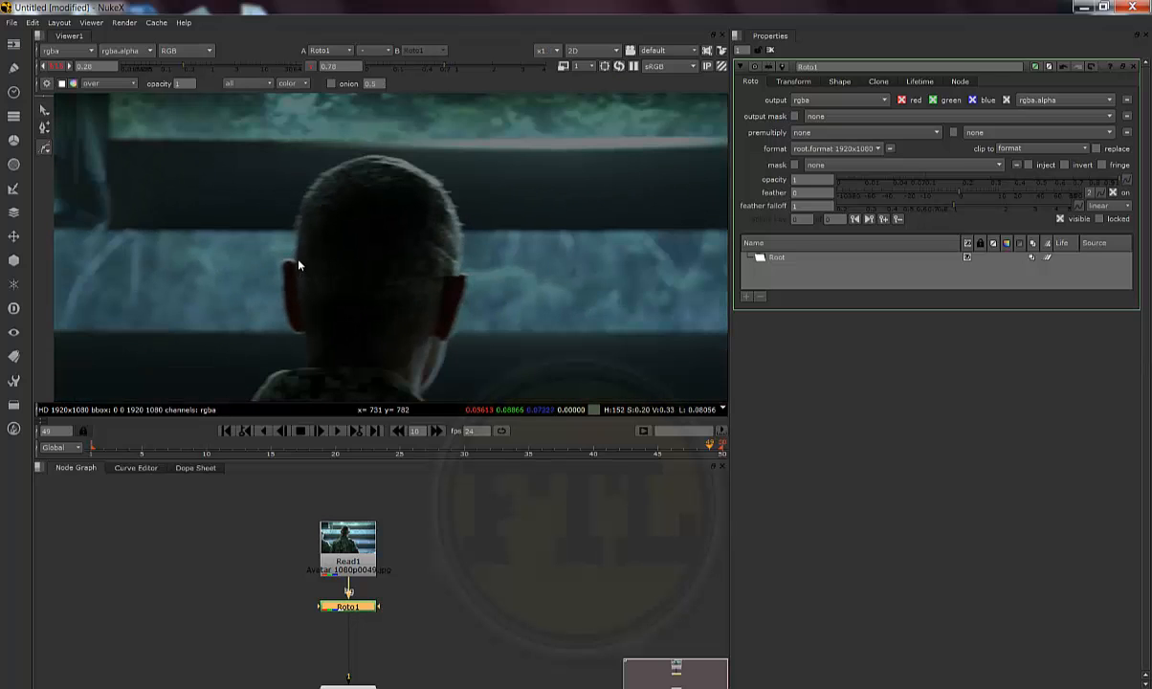
{"action": "left_click", "coordinate": [284, 259]}
{"action": "left_click", "coordinate": [284, 281]}
{"action": "left_click", "coordinate": [286, 312]}
{"action": "left_click", "coordinate": [294, 328]}
{"action": "left_click", "coordinate": [305, 331]}
{"action": "left_click", "coordinate": [306, 360]}
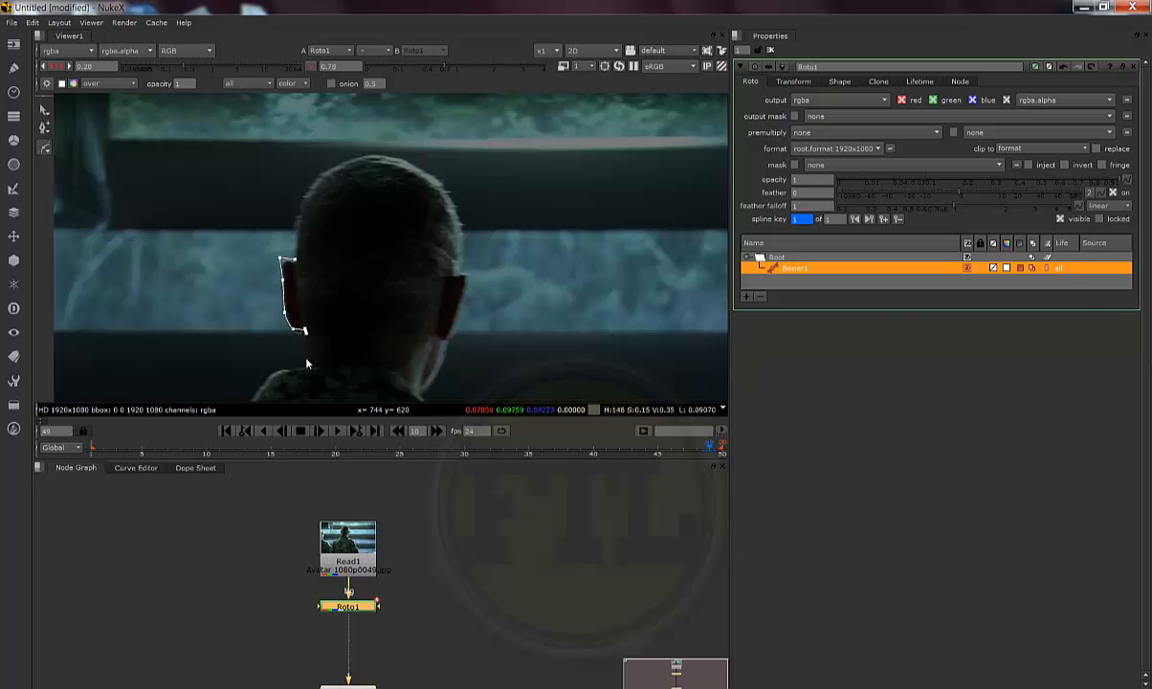
{"action": "left_click", "coordinate": [417, 396]}
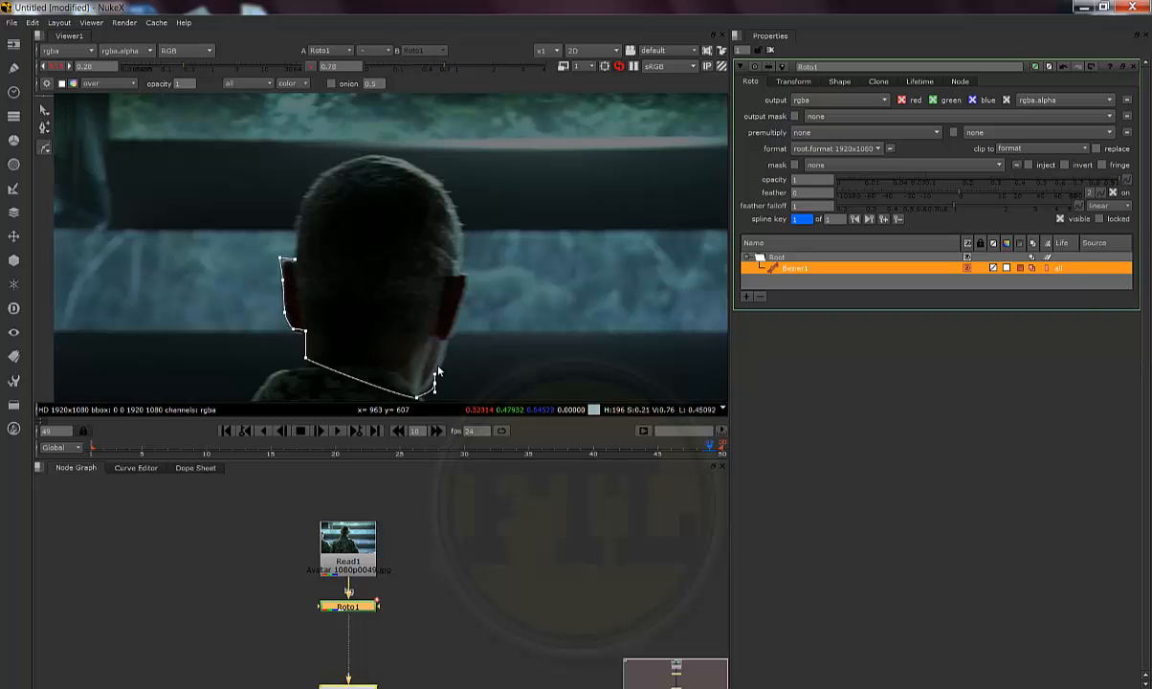
Step: Trace the right ear and the crown of the head, close the Bezier at the left ear, and deselect it
{"action": "left_click", "coordinate": [448, 340]}
{"action": "left_click", "coordinate": [470, 277]}
{"action": "left_click", "coordinate": [462, 248]}
{"action": "left_click", "coordinate": [457, 216]}
{"action": "left_click", "coordinate": [359, 153]}
{"action": "scroll", "coordinate": [356, 160], "scroll_direction": "up", "scroll_amount": 2}
{"action": "left_click_drag", "start_coordinate": [364, 147], "coordinate": [387, 147]}
{"action": "left_click", "coordinate": [347, 155]}
{"action": "left_click", "coordinate": [284, 186]}
{"action": "left_click", "coordinate": [252, 235]}
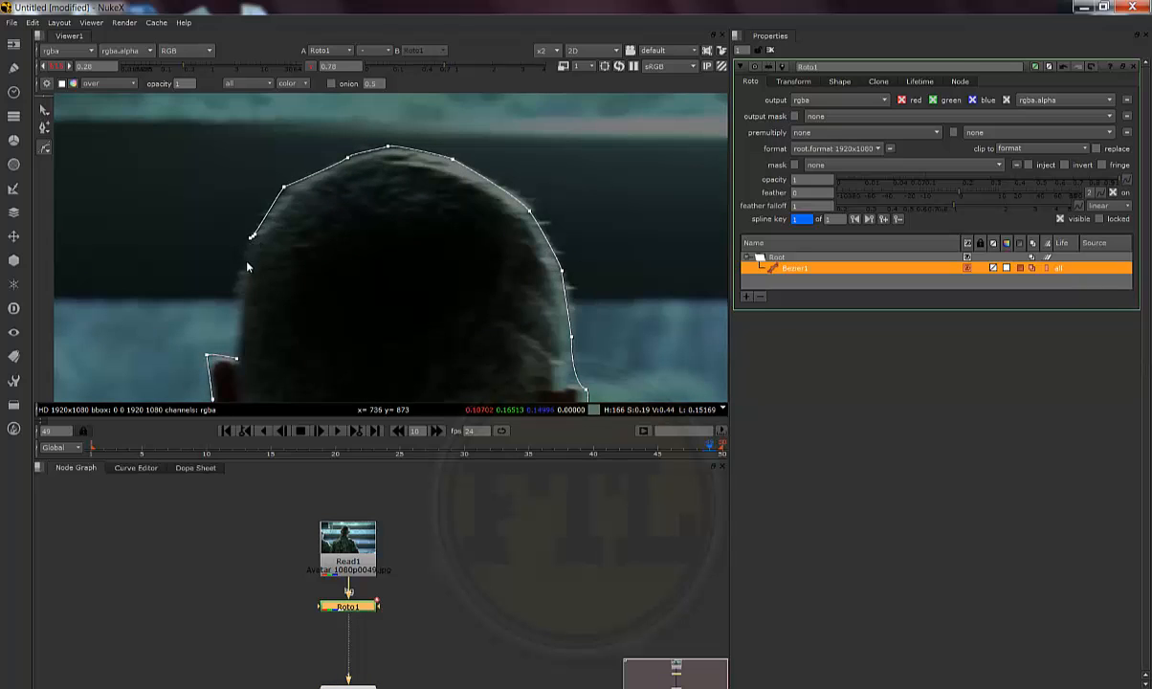
{"action": "left_click", "coordinate": [237, 360]}
{"action": "scroll", "coordinate": [391, 177], "scroll_direction": "down", "scroll_amount": 2}
{"action": "left_click_drag", "start_coordinate": [215, 138], "coordinate": [525, 378]}
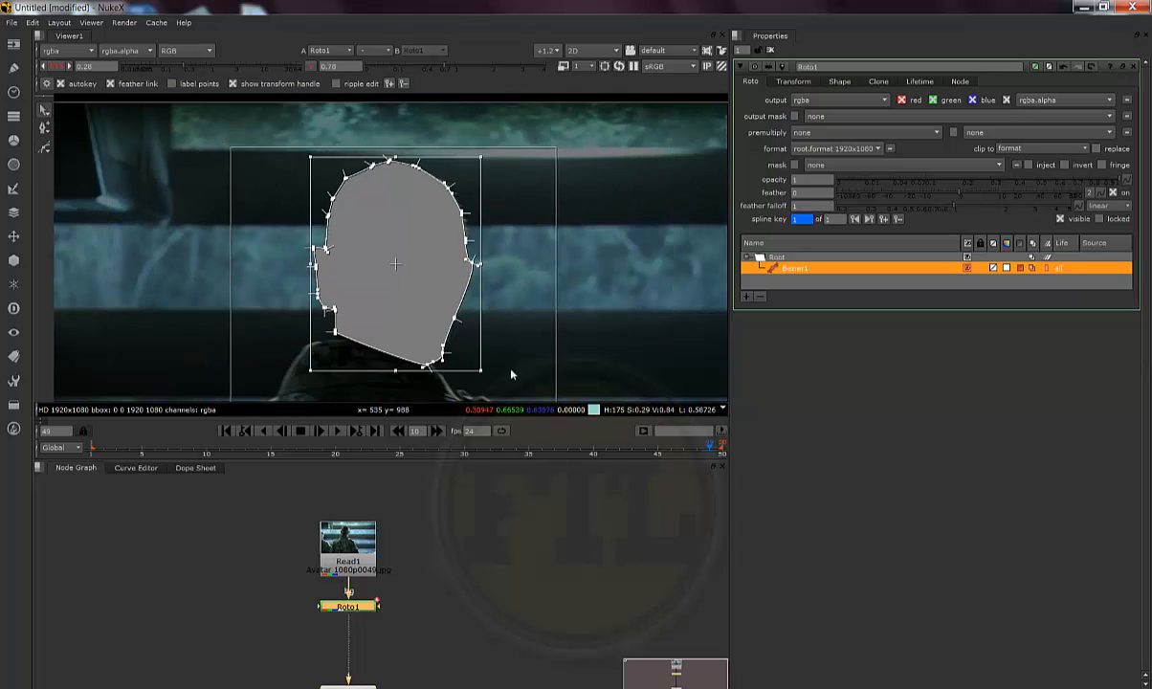
{"action": "left_click", "coordinate": [535, 282]}
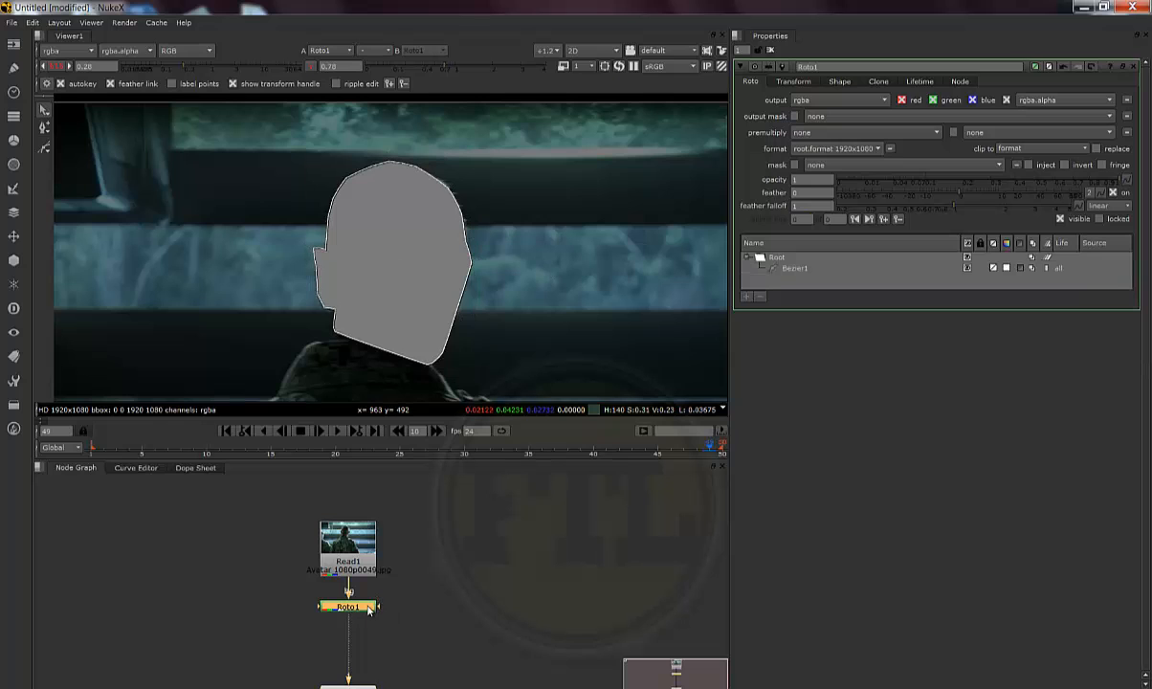
Step: Disable the Roto node so the footage shows beneath the head shape's outline
{"action": "left_click", "coordinate": [452, 601]}
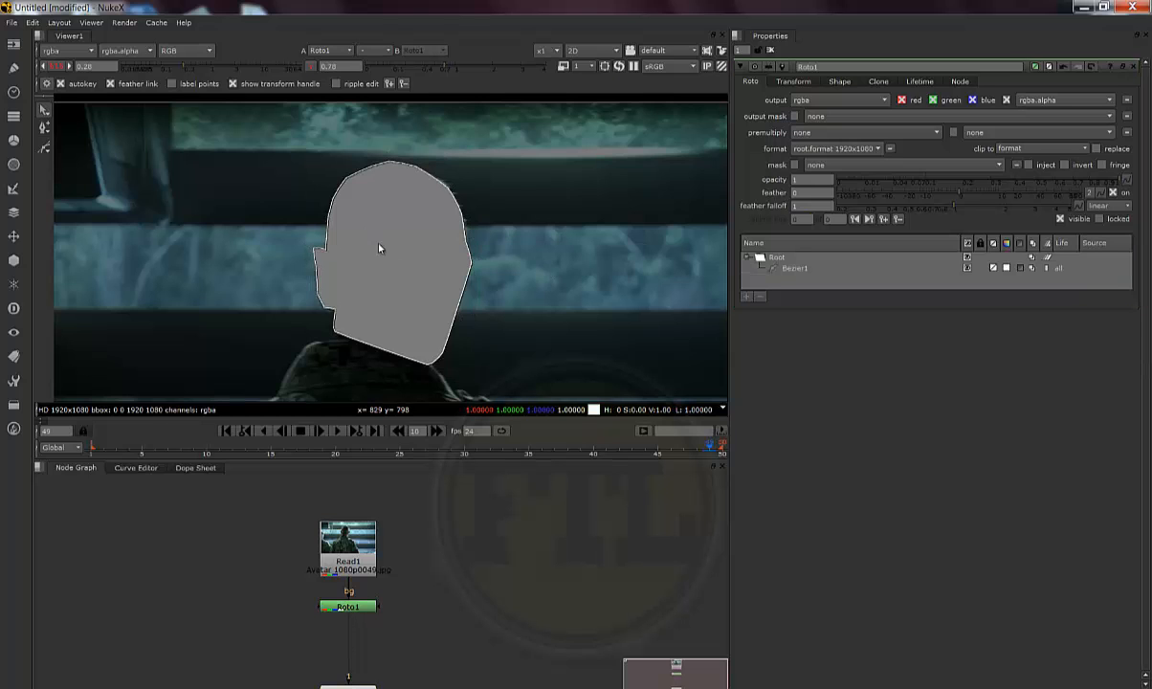
{"action": "scroll", "coordinate": [378, 247], "scroll_direction": "up", "scroll_amount": 2}
{"action": "scroll", "coordinate": [409, 228], "scroll_direction": "down", "scroll_amount": 2}
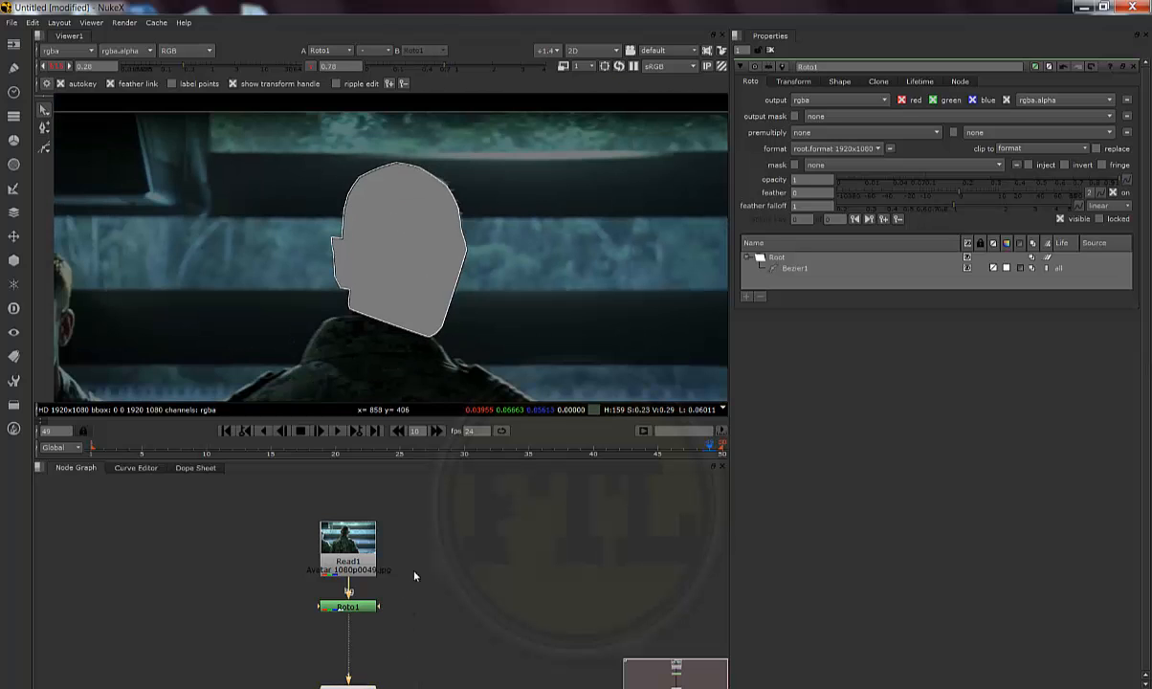
{"action": "left_click_drag", "start_coordinate": [407, 547], "coordinate": [192, 604]}
{"action": "key", "text": "d"}
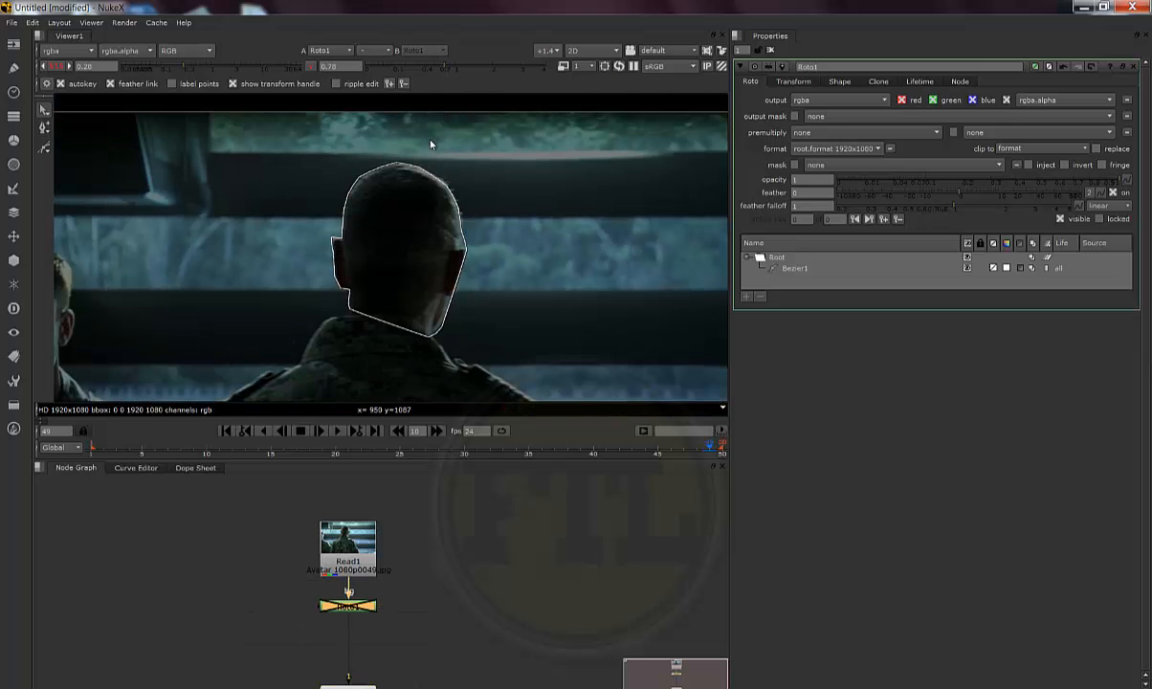
Step: Select Bezier1 and adjust its points along the right side of the head to follow the hairline
{"action": "scroll", "coordinate": [551, 247], "scroll_direction": "up", "scroll_amount": 3}
{"action": "left_click", "coordinate": [780, 268]}
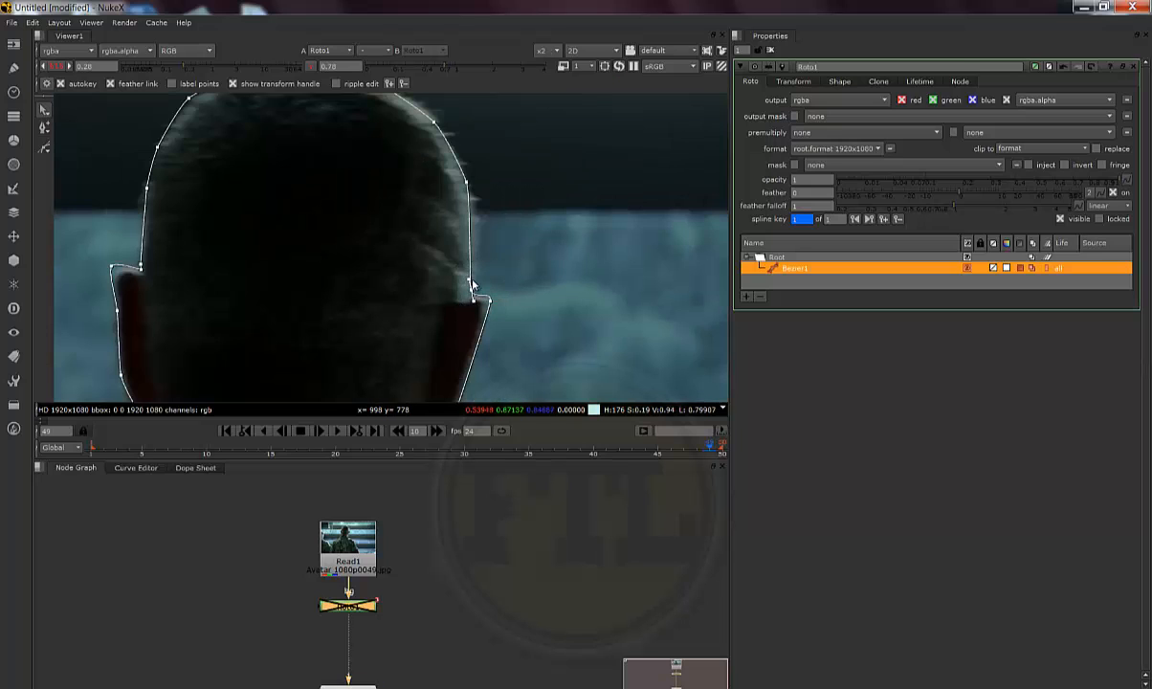
{"action": "left_click", "coordinate": [464, 175]}
{"action": "left_click_drag", "start_coordinate": [471, 195], "coordinate": [480, 215]}
{"action": "middle_click_drag", "start_coordinate": [447, 153], "coordinate": [449, 200]}
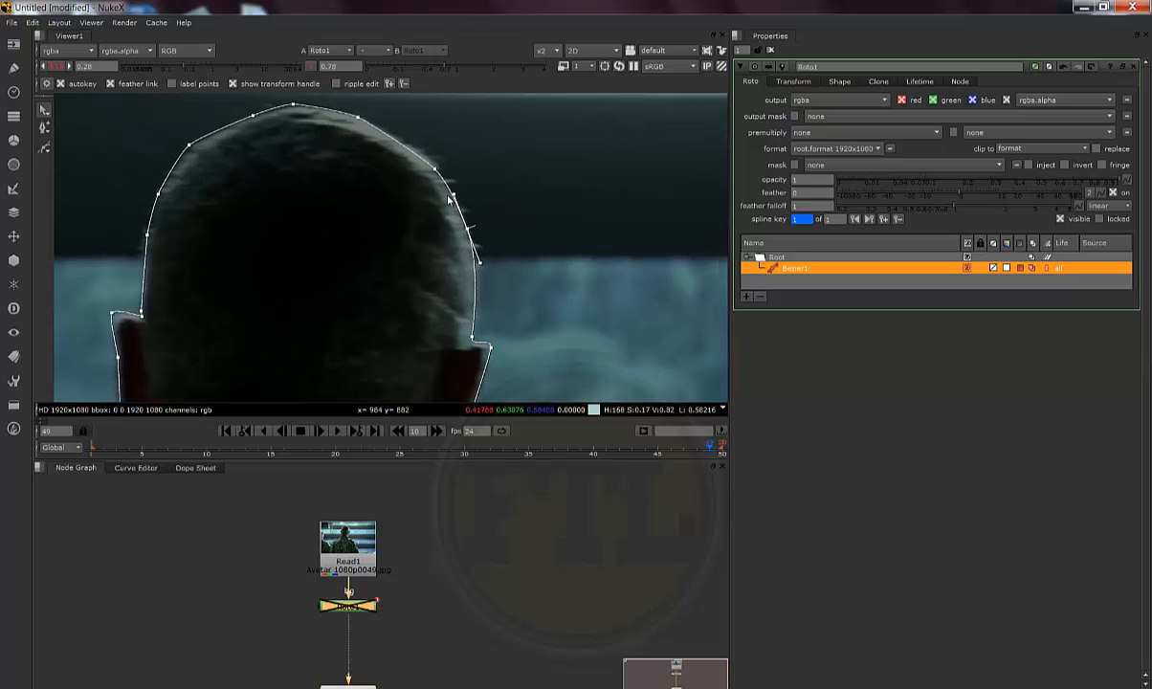
{"action": "mouse_move", "coordinate": [435, 173]}
{"action": "left_mouse_down"}
{"action": "mouse_move", "coordinate": [414, 163]}
{"action": "mouse_move", "coordinate": [430, 157]}
{"action": "left_mouse_up"}
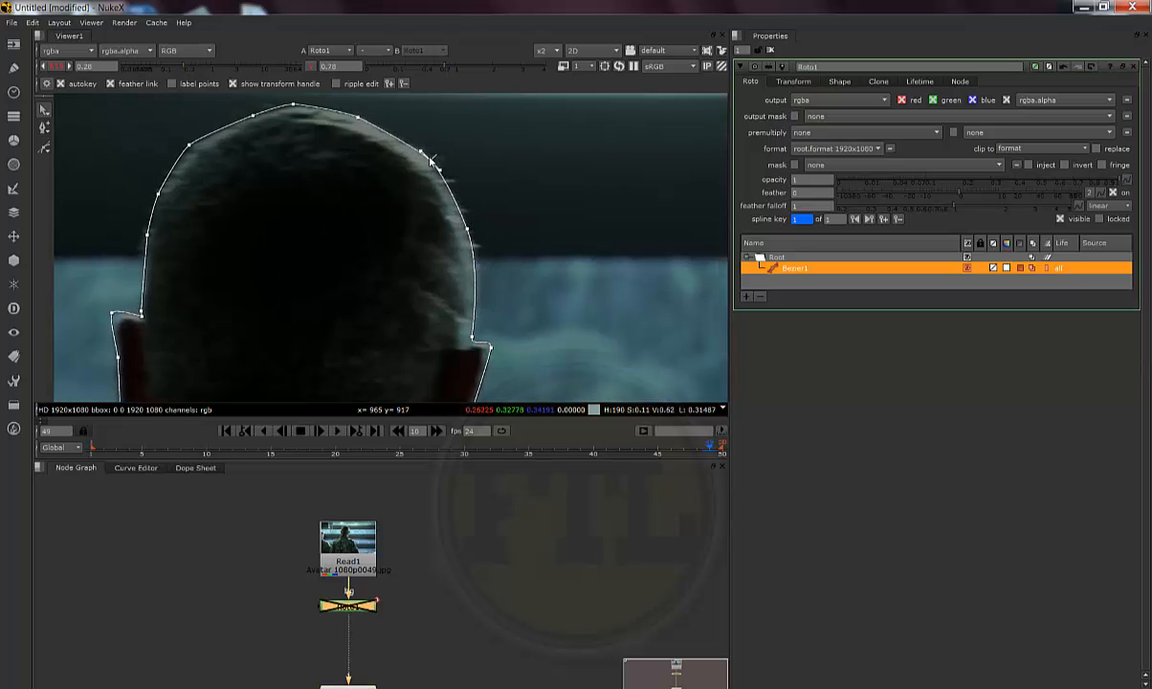
{"action": "left_click", "coordinate": [537, 140]}
Step: Refine the head shape's points at the upper left of the crown and the tip of the left ear
{"action": "scroll", "coordinate": [336, 234], "scroll_direction": "down", "scroll_amount": 2}
{"action": "scroll", "coordinate": [251, 175], "scroll_direction": "up", "scroll_amount": 2}
{"action": "left_click", "coordinate": [225, 180]}
{"action": "left_click", "coordinate": [233, 176]}
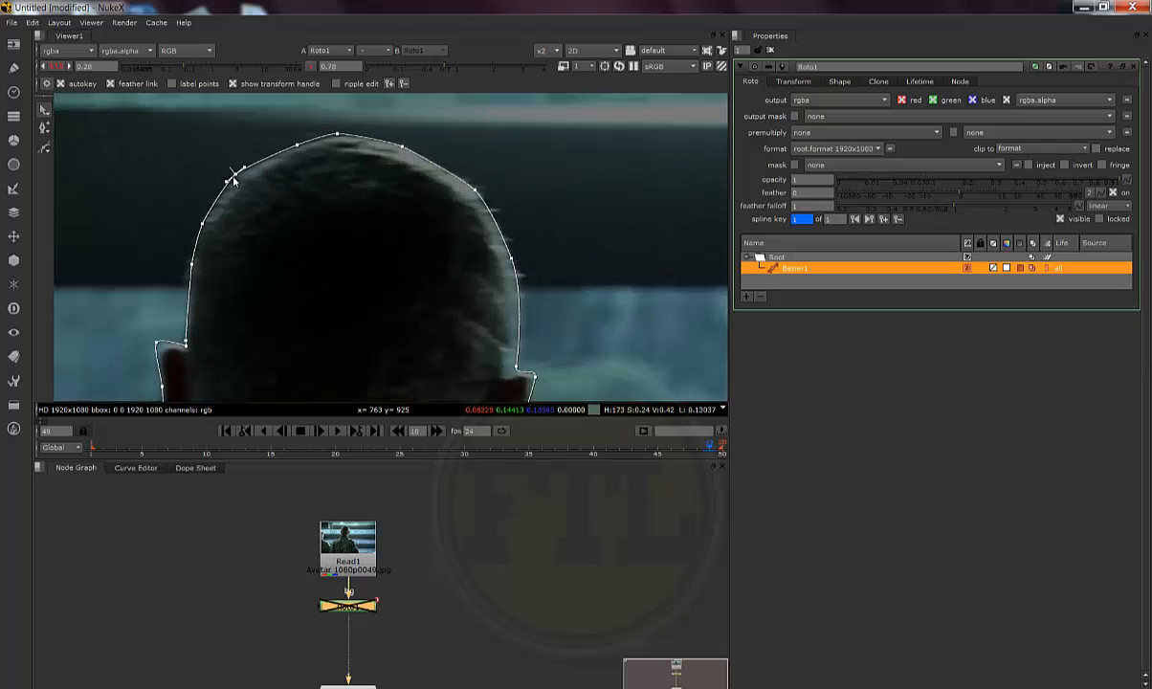
{"action": "scroll", "coordinate": [574, 174], "scroll_direction": "down", "scroll_amount": 2}
{"action": "left_click", "coordinate": [555, 206]}
{"action": "scroll", "coordinate": [418, 256], "scroll_direction": "up", "scroll_amount": 3}
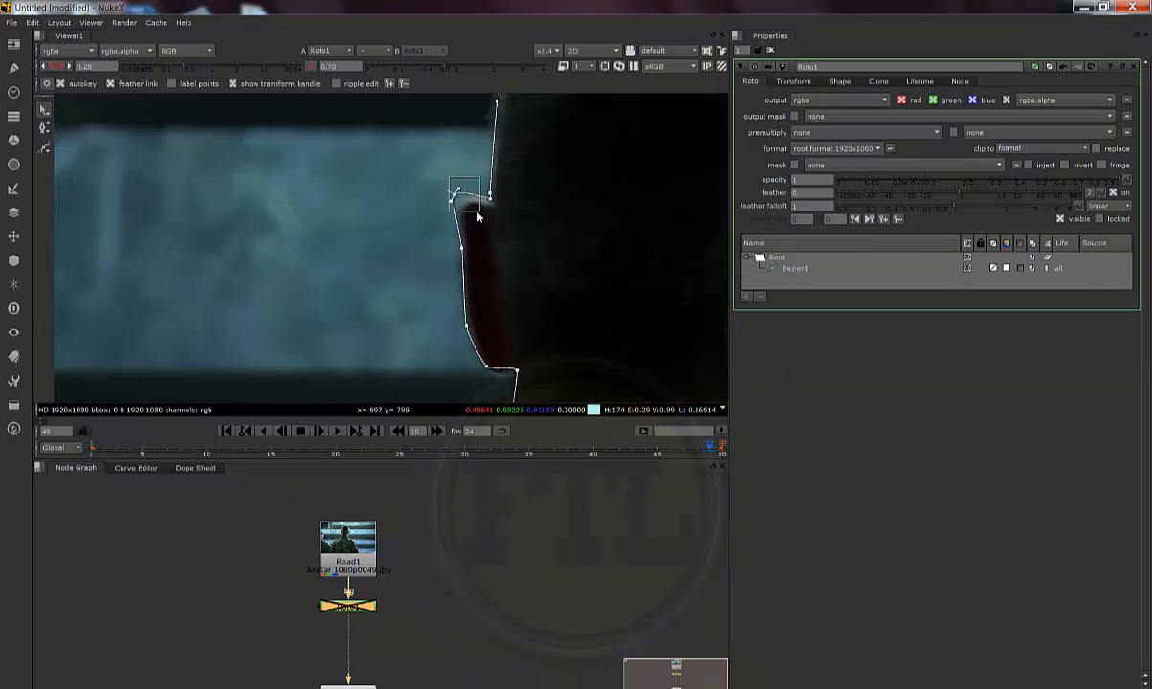
{"action": "left_click", "coordinate": [457, 197]}
{"action": "scroll", "coordinate": [478, 247], "scroll_direction": "down", "scroll_amount": 3}
{"action": "scroll", "coordinate": [517, 239], "scroll_direction": "down", "scroll_amount": 2}
{"action": "left_click", "coordinate": [602, 242]}
{"action": "scroll", "coordinate": [602, 242], "scroll_direction": "down", "scroll_amount": 2}
{"action": "left_click", "coordinate": [570, 229]}
{"action": "left_click_drag", "start_coordinate": [650, 128], "coordinate": [436, 313]}
{"action": "middle_click_drag", "start_coordinate": [580, 232], "coordinate": [550, 232]}
{"action": "left_click", "coordinate": [607, 253]}
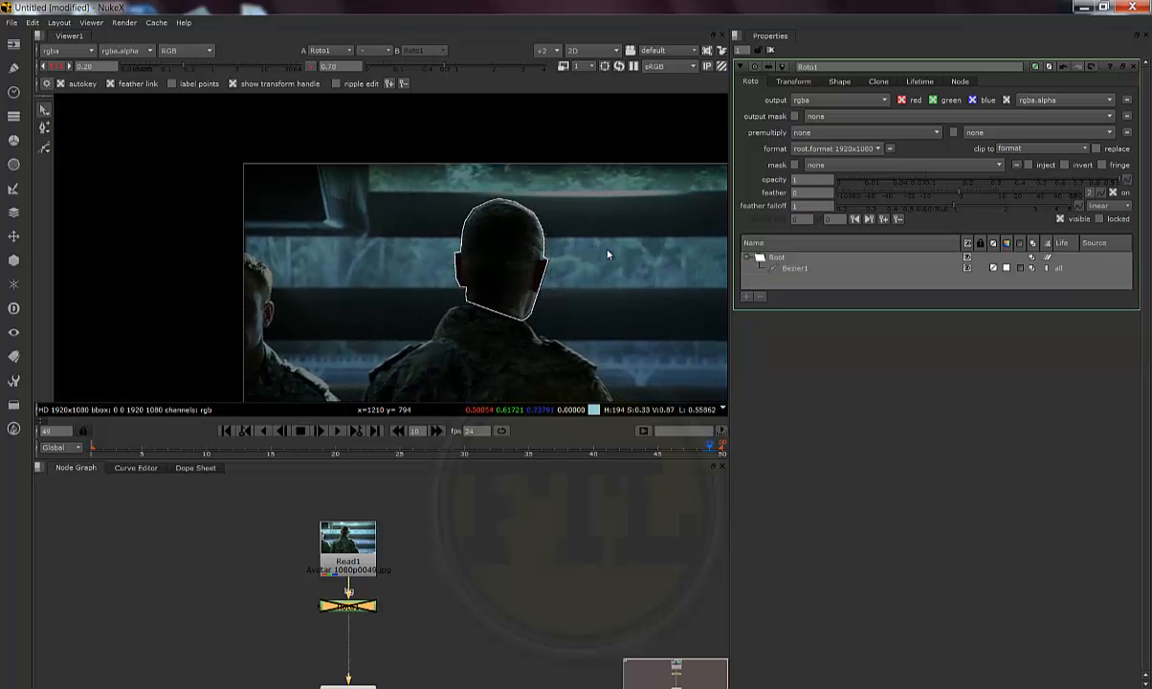
Step: Select the whole head shape, go to frame 25, and move the shape over the head to set a keyframe
{"action": "left_click", "coordinate": [543, 227]}
{"action": "middle_click_drag", "start_coordinate": [607, 269], "coordinate": [554, 274]}
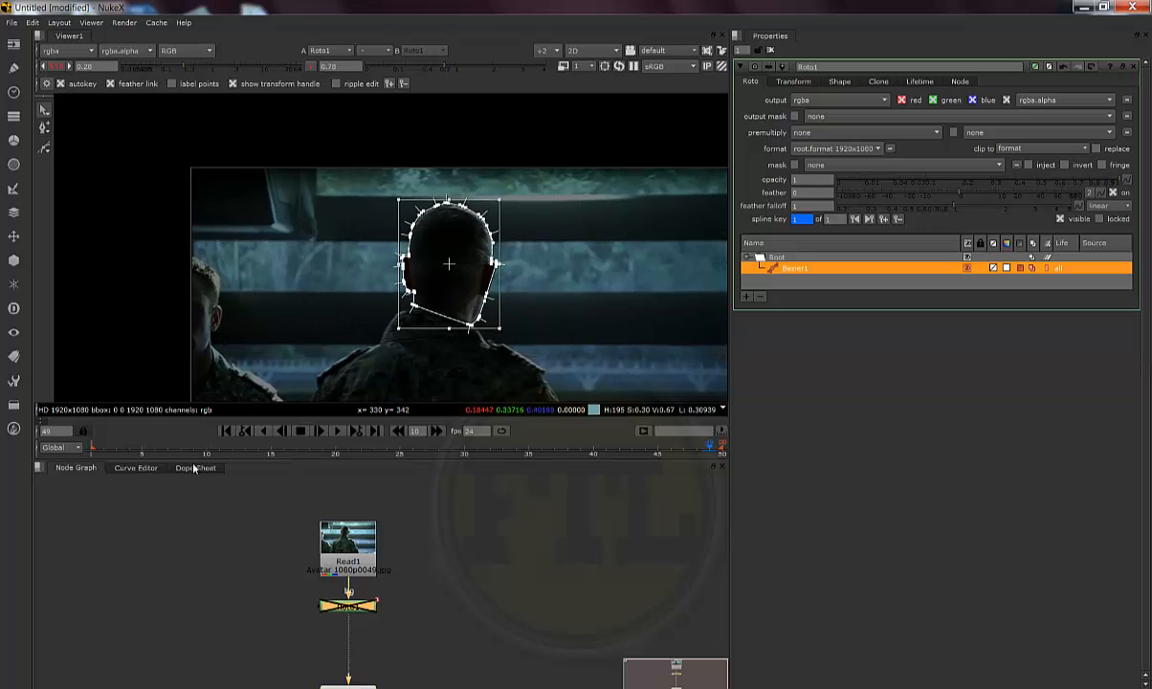
{"action": "scroll", "coordinate": [451, 239], "scroll_direction": "up", "scroll_amount": 3}
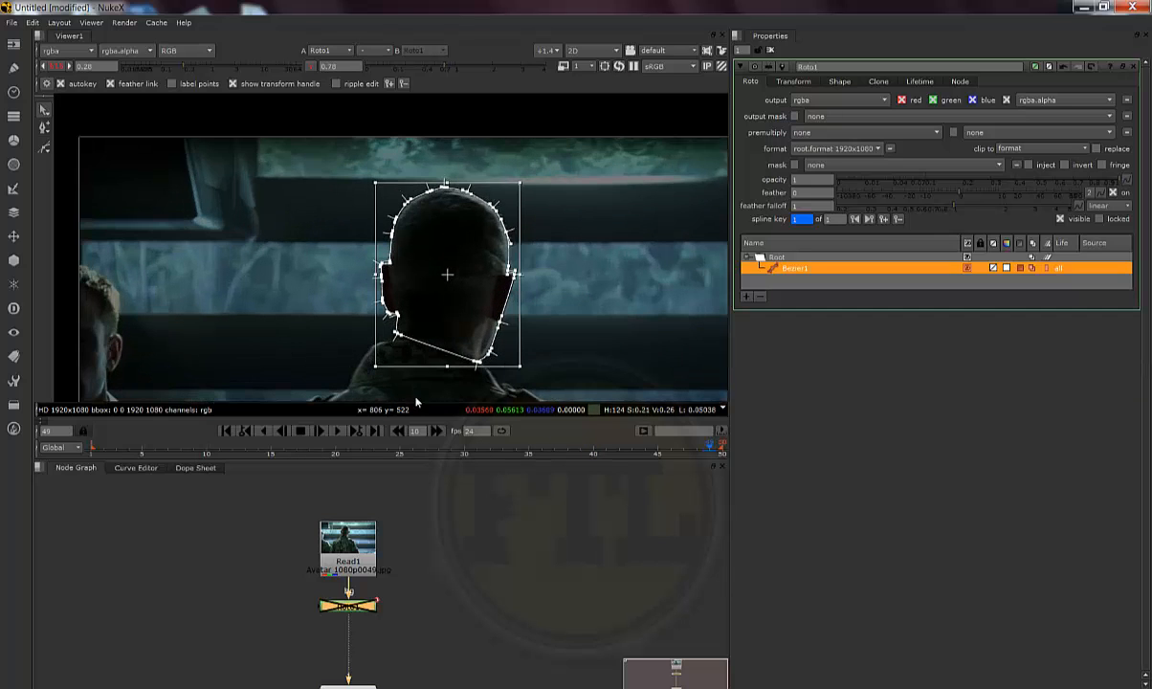
{"action": "left_click", "coordinate": [397, 455]}
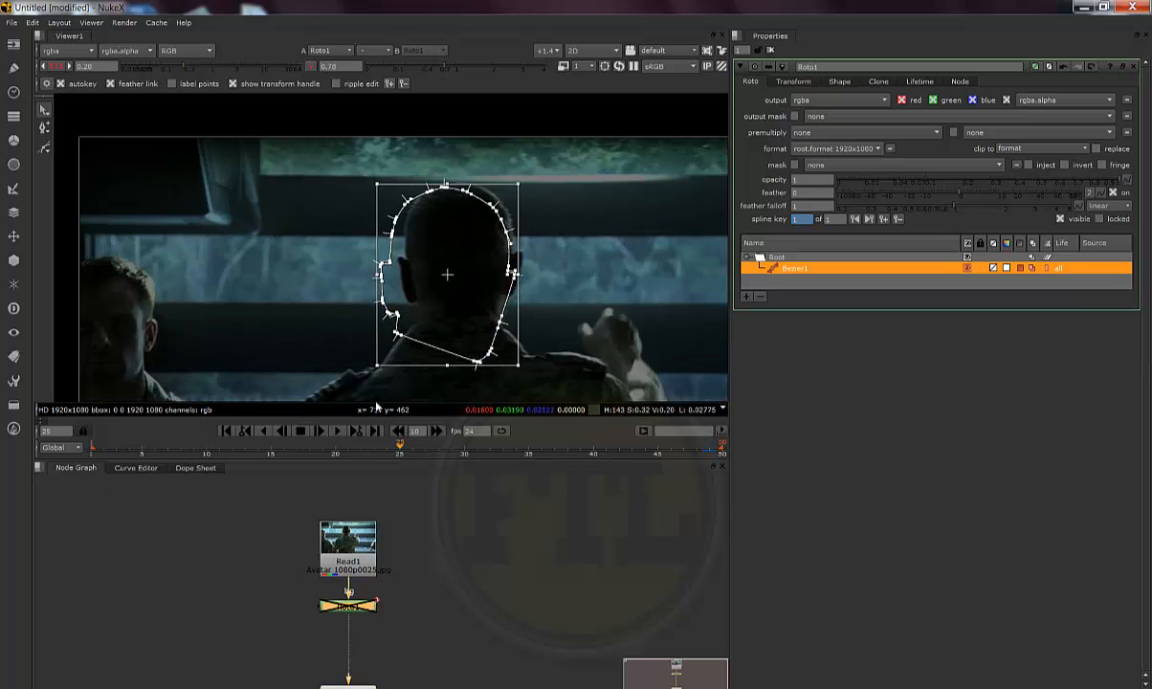
{"action": "scroll", "coordinate": [449, 235], "scroll_direction": "up", "scroll_amount": 1}
{"action": "left_click_drag", "start_coordinate": [454, 234], "coordinate": [469, 222]}
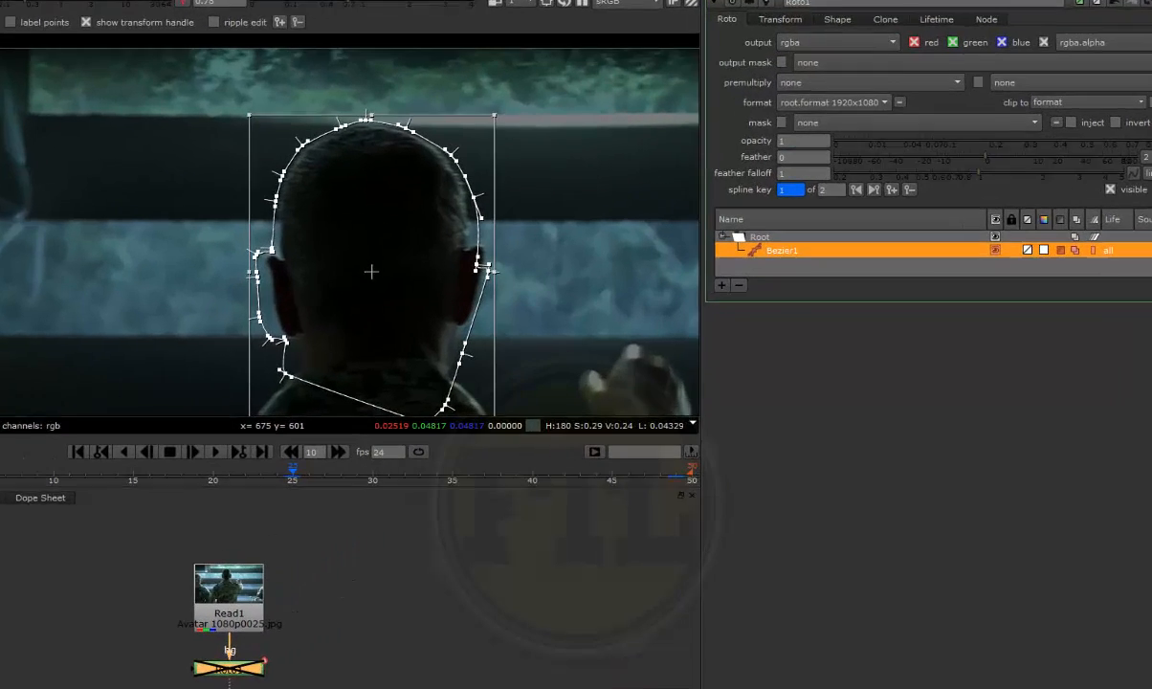
Step: At frame 1, move the head shape onto the head and scale it down to fit, adding a keyframe
{"action": "left_click", "coordinate": [93, 450]}
{"action": "left_click_drag", "start_coordinate": [470, 275], "coordinate": [596, 251]}
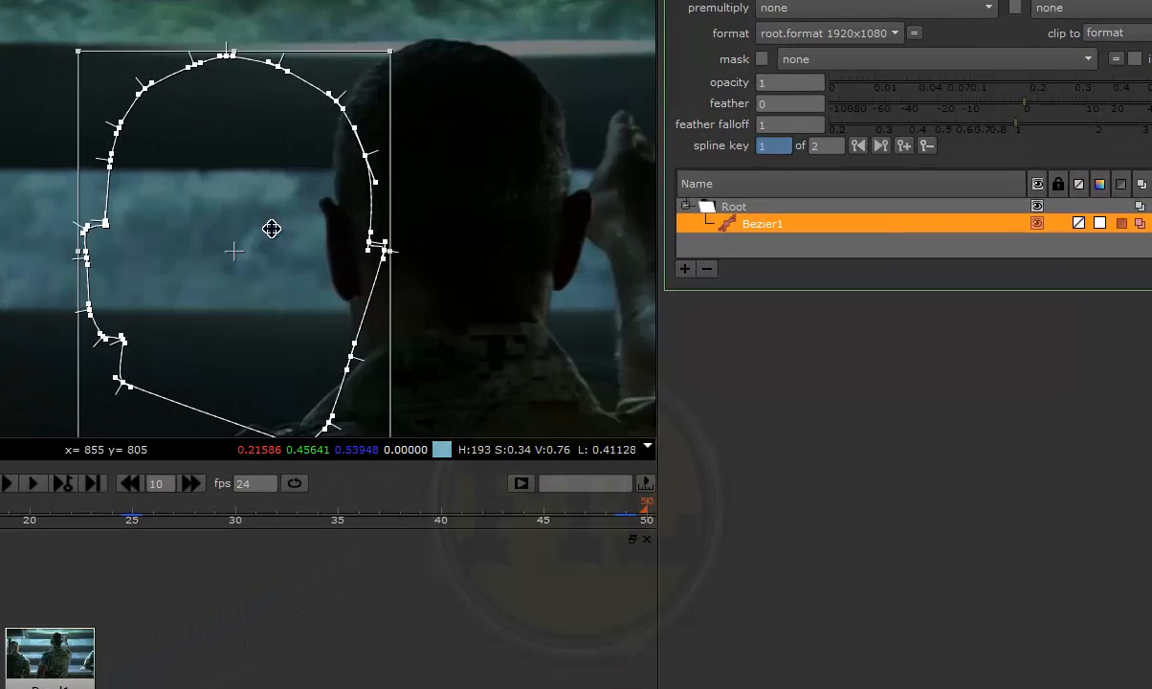
{"action": "left_click_drag", "start_coordinate": [444, 197], "coordinate": [459, 212]}
{"action": "left_click_drag", "start_coordinate": [617, 19], "coordinate": [542, 57]}
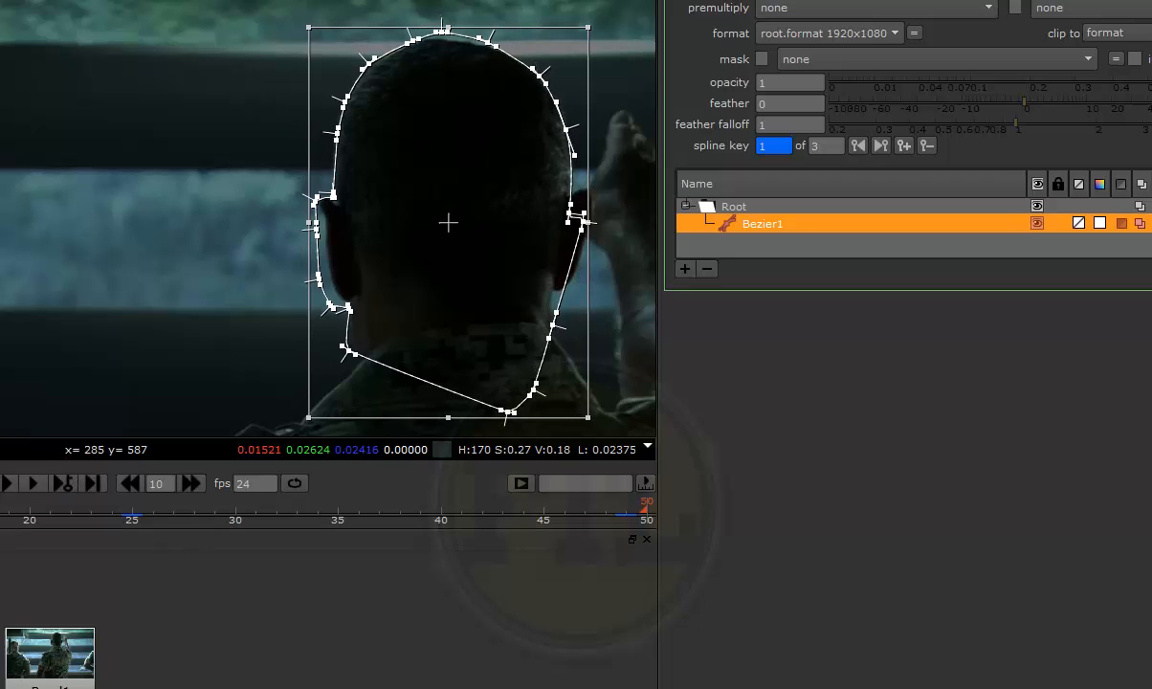
Step: Step through the shape's keyframes, deselect the shape, and play the sequence from frame 1 to frame 41 to check the tracking
{"action": "left_click", "coordinate": [62, 484]}
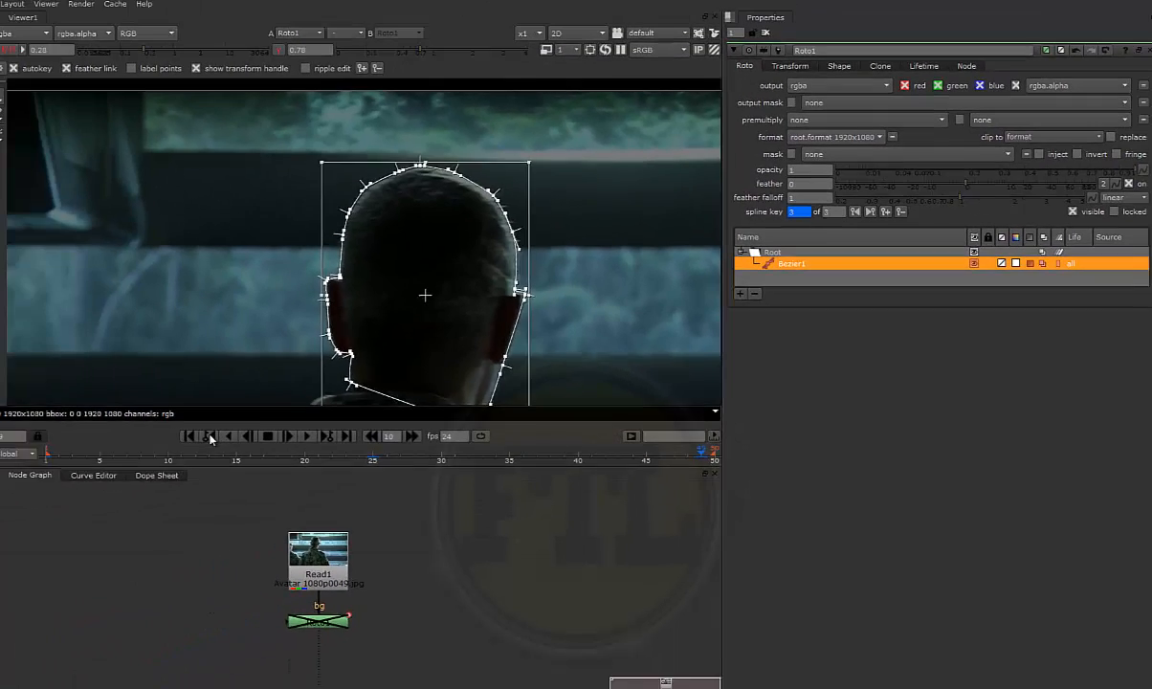
{"action": "left_click", "coordinate": [246, 431]}
{"action": "scroll", "coordinate": [457, 233], "scroll_direction": "down", "scroll_amount": 4}
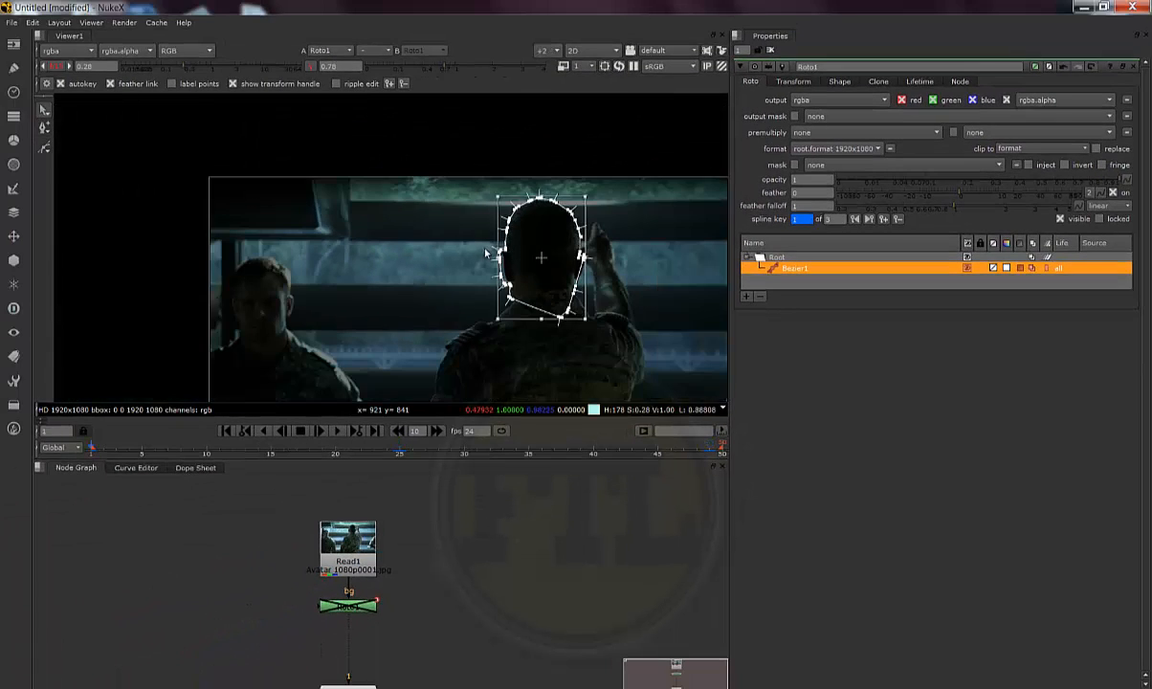
{"action": "left_click", "coordinate": [612, 234]}
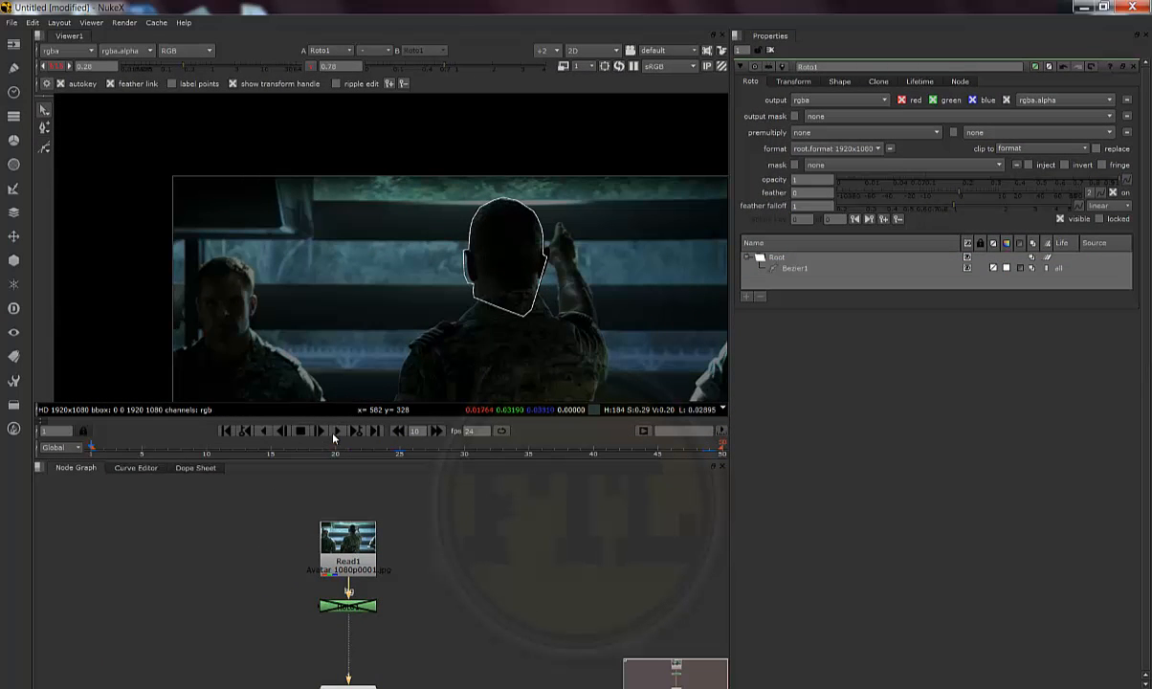
{"action": "left_click", "coordinate": [335, 432]}
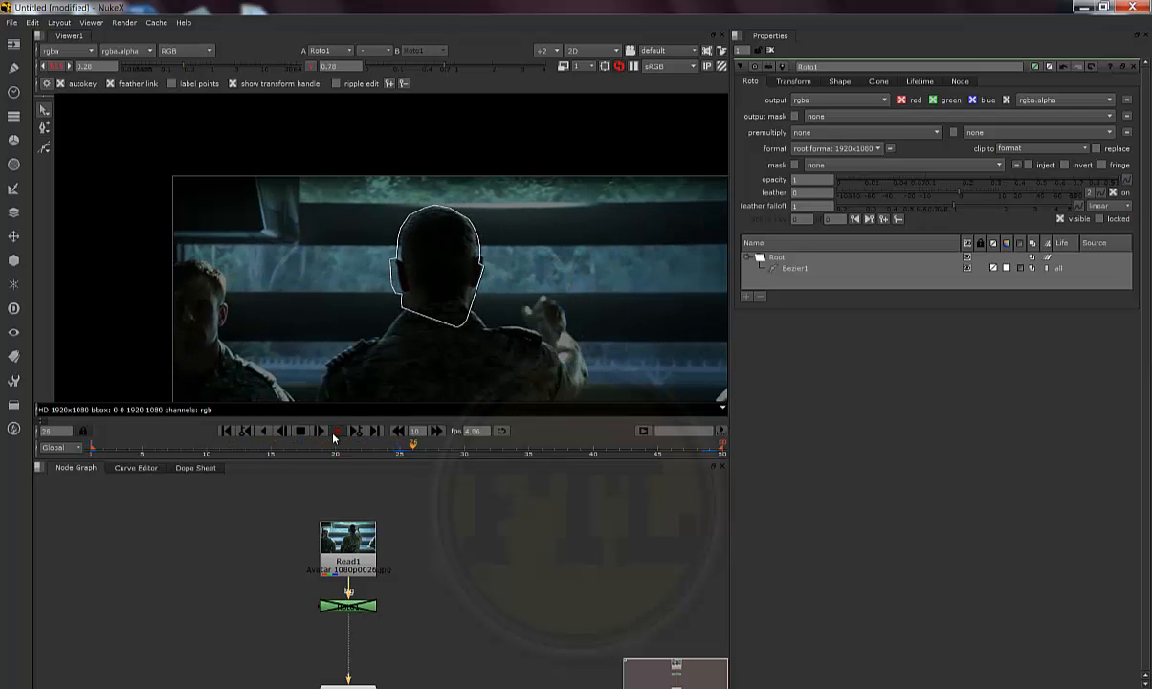
{"action": "left_click", "coordinate": [334, 431]}
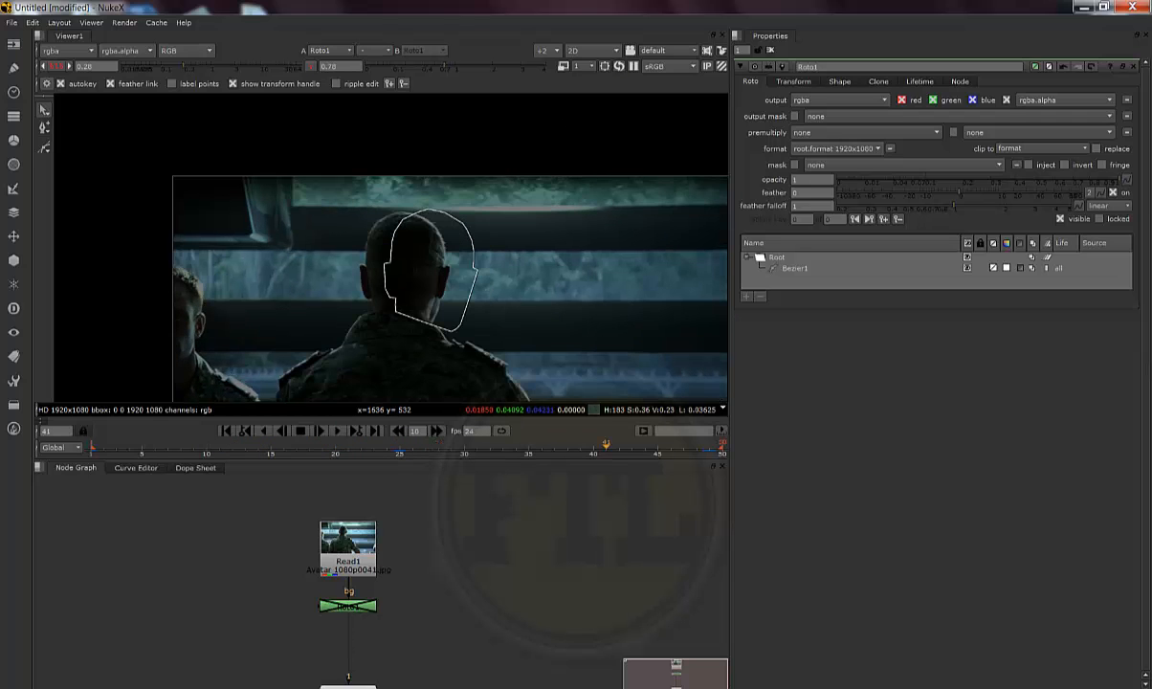
Step: Select all points of the head shape at frame 41, move it onto the head to add a keyframe, and deselect it
{"action": "scroll", "coordinate": [640, 557], "scroll_direction": "down", "scroll_amount": 3}
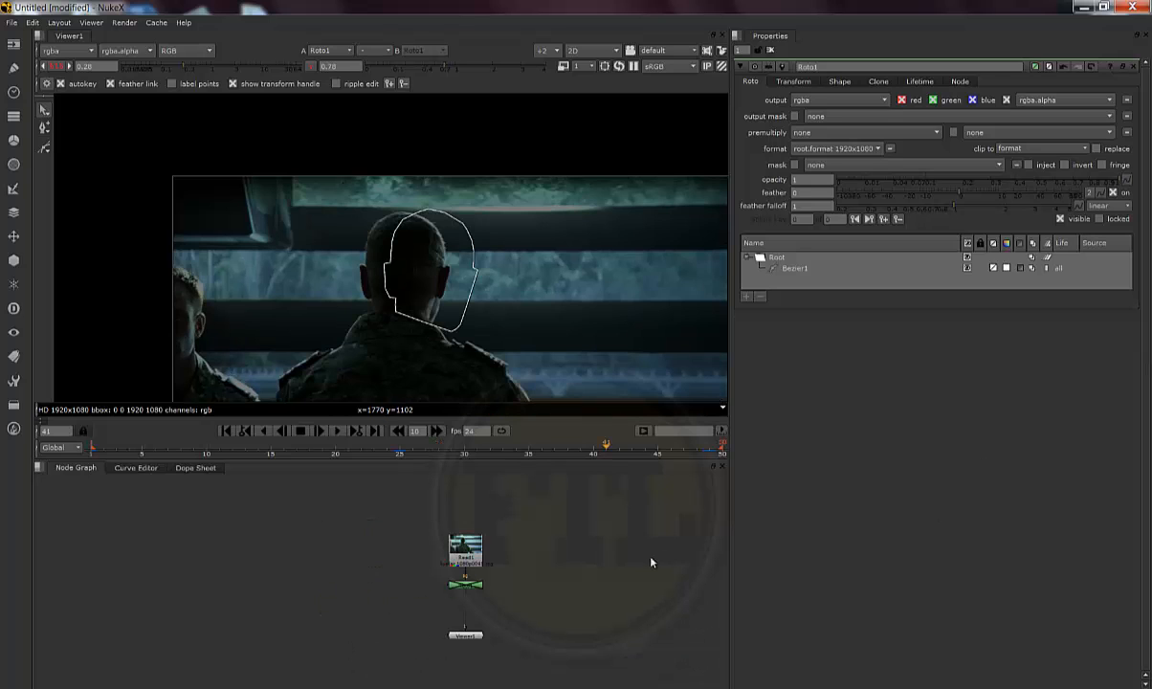
{"action": "scroll", "coordinate": [643, 555], "scroll_direction": "up", "scroll_amount": 2}
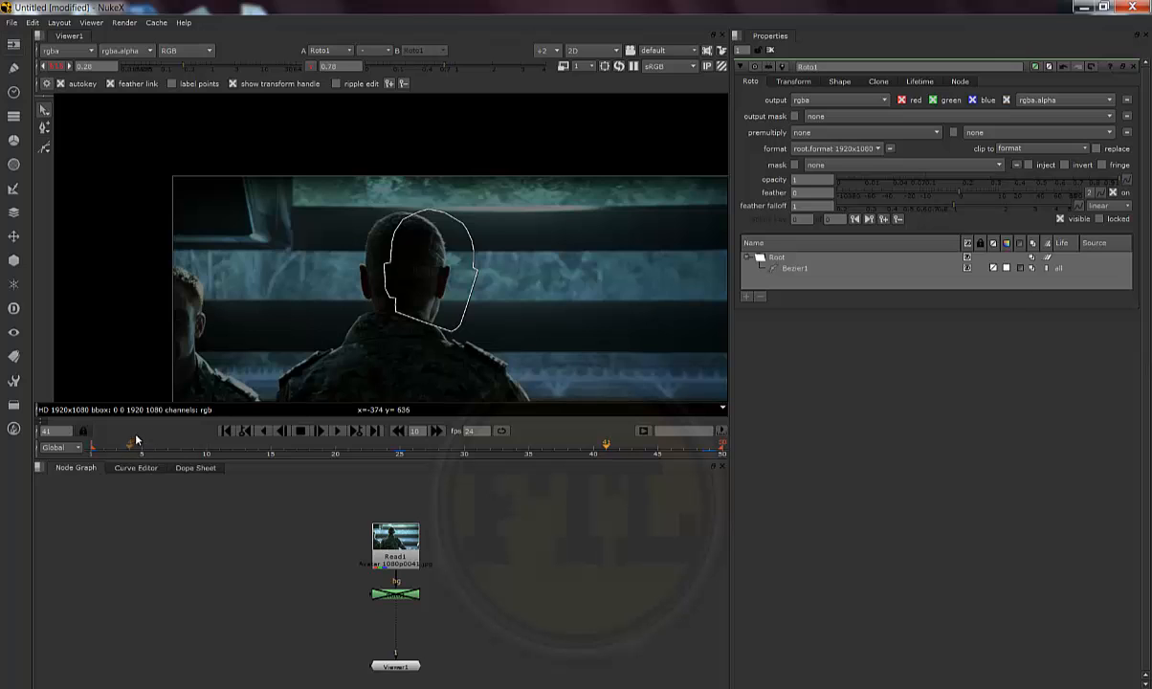
{"action": "scroll", "coordinate": [540, 249], "scroll_direction": "up", "scroll_amount": 4}
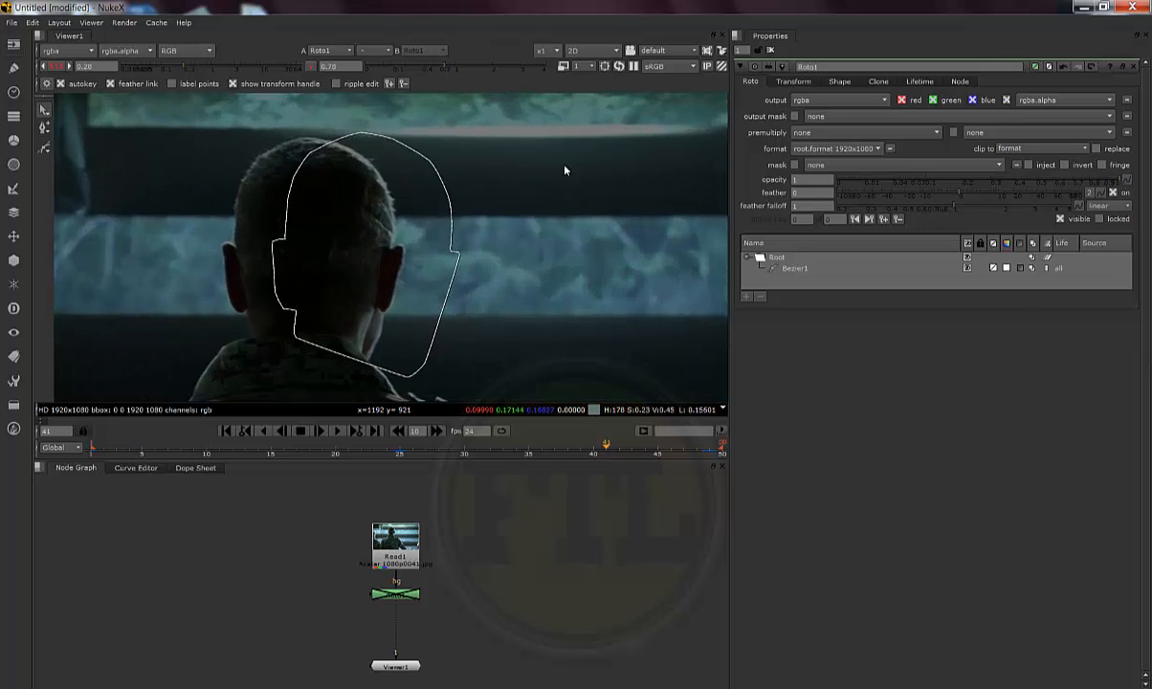
{"action": "scroll", "coordinate": [565, 170], "scroll_direction": "down", "scroll_amount": 1}
{"action": "left_click_drag", "start_coordinate": [260, 122], "coordinate": [553, 387]}
{"action": "left_click_drag", "start_coordinate": [458, 286], "coordinate": [413, 283]}
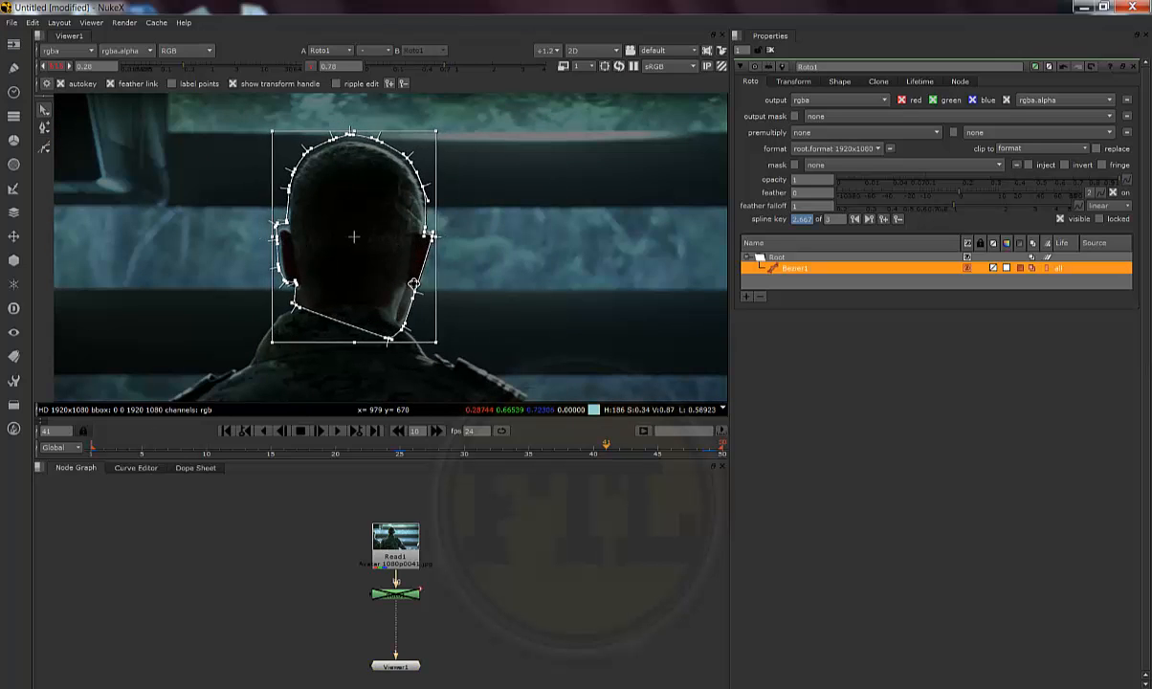
{"action": "left_click", "coordinate": [626, 244]}
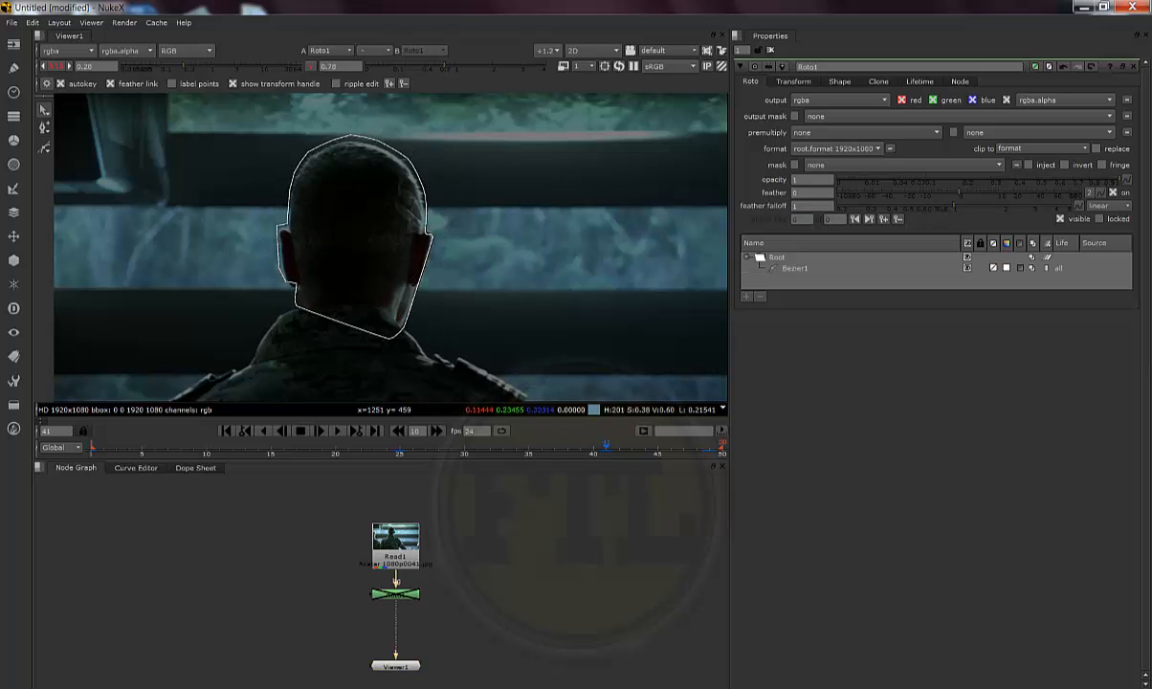